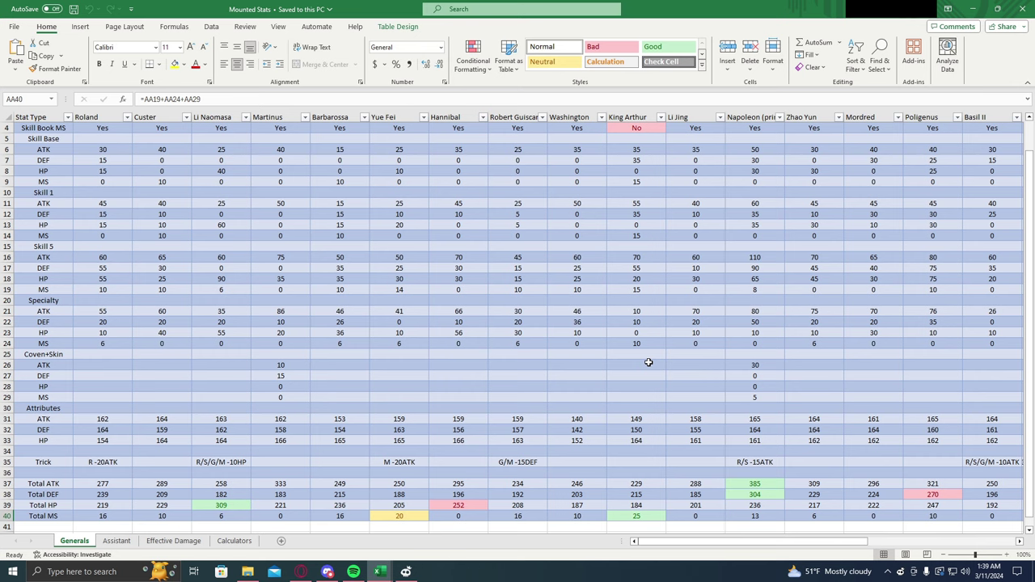
- Scroll the Generals sheet across to column AA to show Beowulf's stats beside Jayavaman's
{"action": "left_click_drag", "start_coordinate": [699, 542], "coordinate": [888, 541]}
{"action": "scroll", "coordinate": [969, 275], "scroll_direction": "up", "scroll_amount": 1}
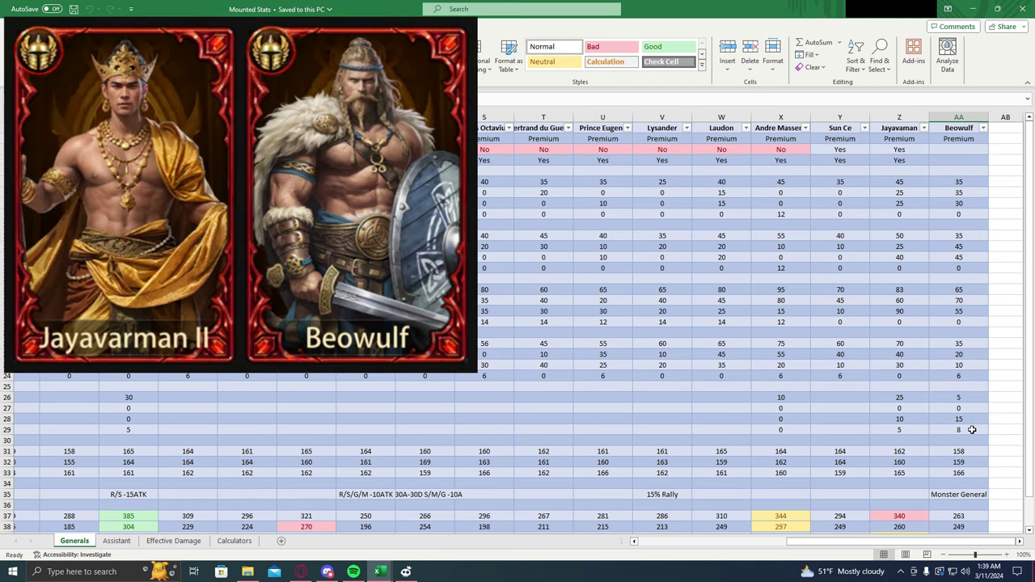
{"action": "scroll", "coordinate": [971, 429], "scroll_direction": "down", "scroll_amount": 1}
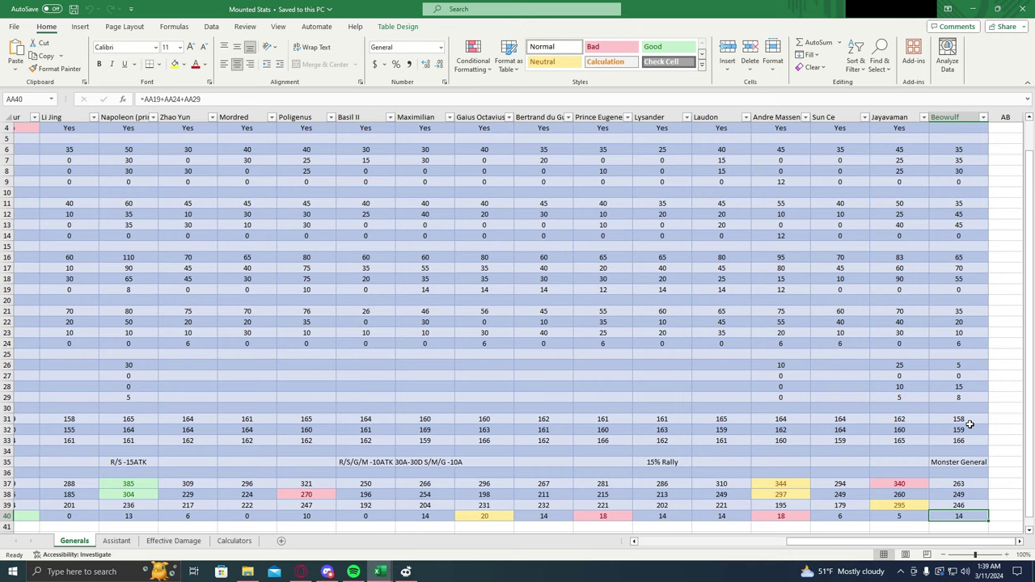
{"action": "scroll", "coordinate": [970, 423], "scroll_direction": "up", "scroll_amount": 1}
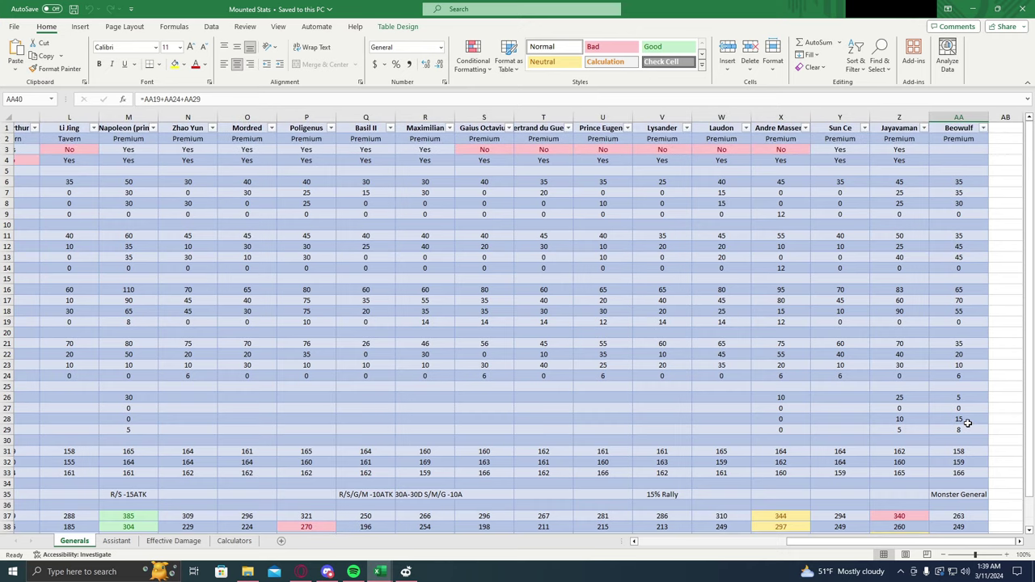
{"action": "scroll", "coordinate": [967, 422], "scroll_direction": "down", "scroll_amount": 1}
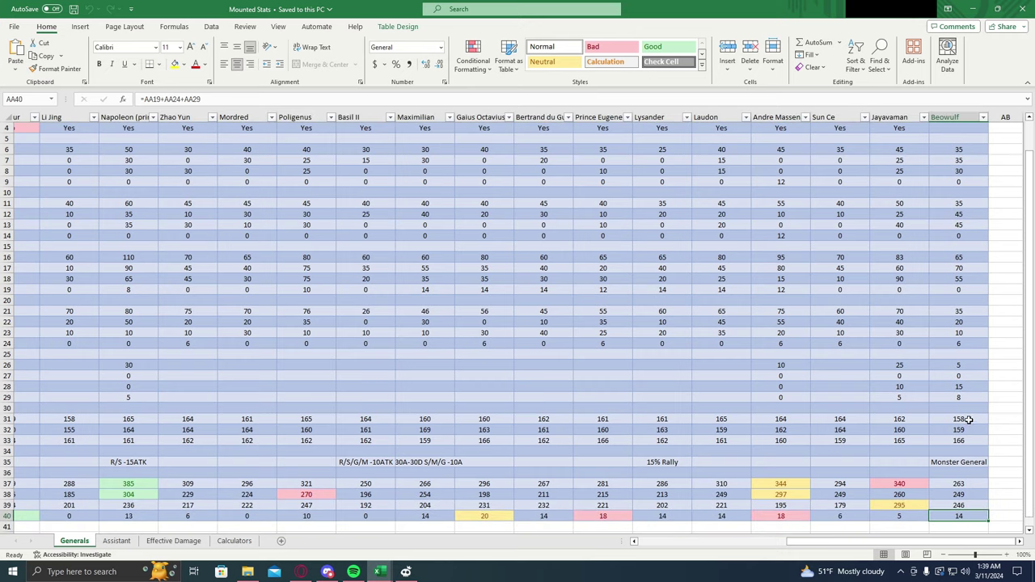
{"action": "scroll", "coordinate": [975, 377], "scroll_direction": "up", "scroll_amount": 1}
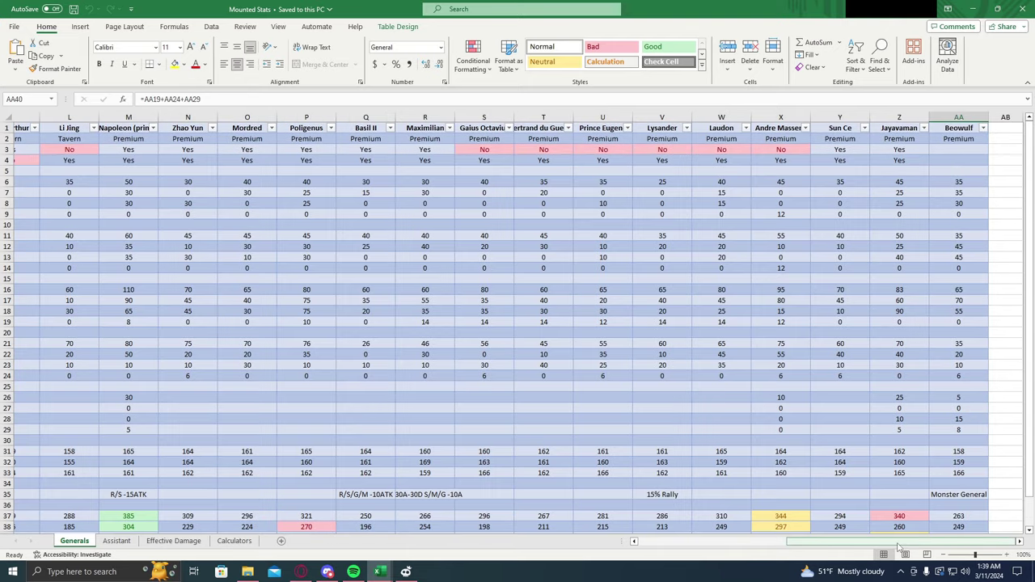
{"action": "left_click_drag", "start_coordinate": [898, 547], "coordinate": [738, 546]}
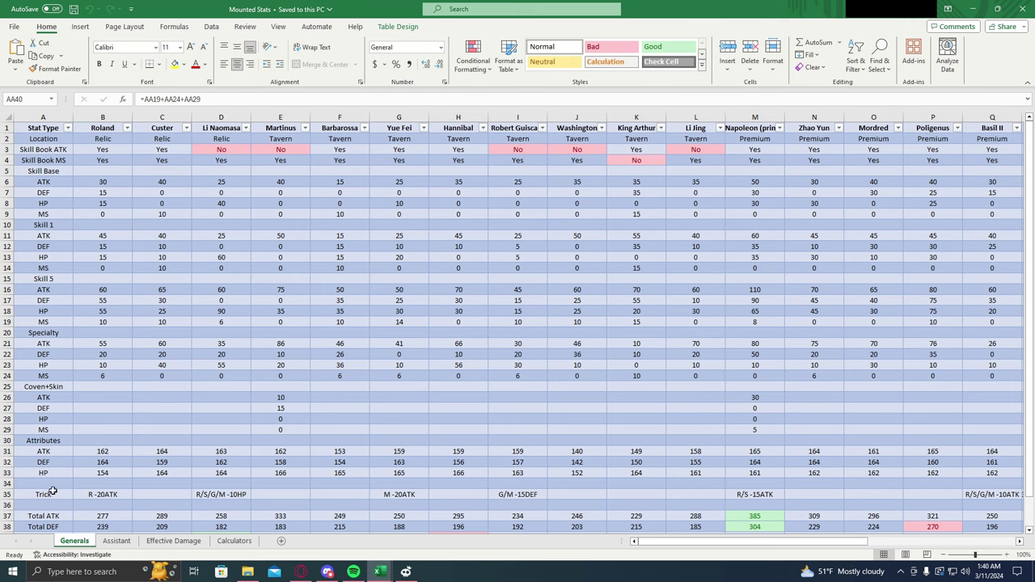
{"action": "scroll", "coordinate": [75, 479], "scroll_direction": "down", "scroll_amount": 1}
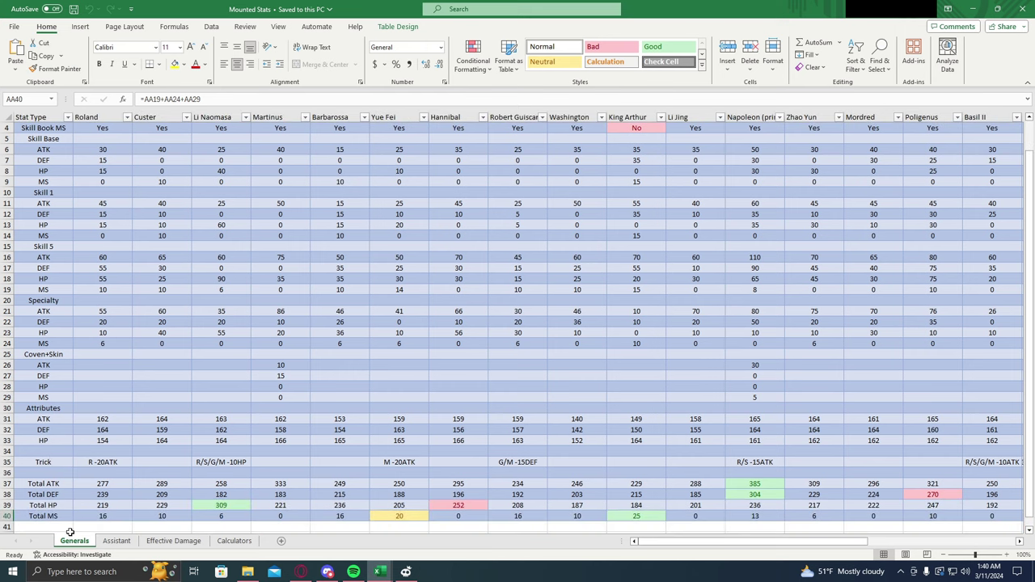
{"action": "left_click_drag", "start_coordinate": [692, 548], "coordinate": [835, 531]}
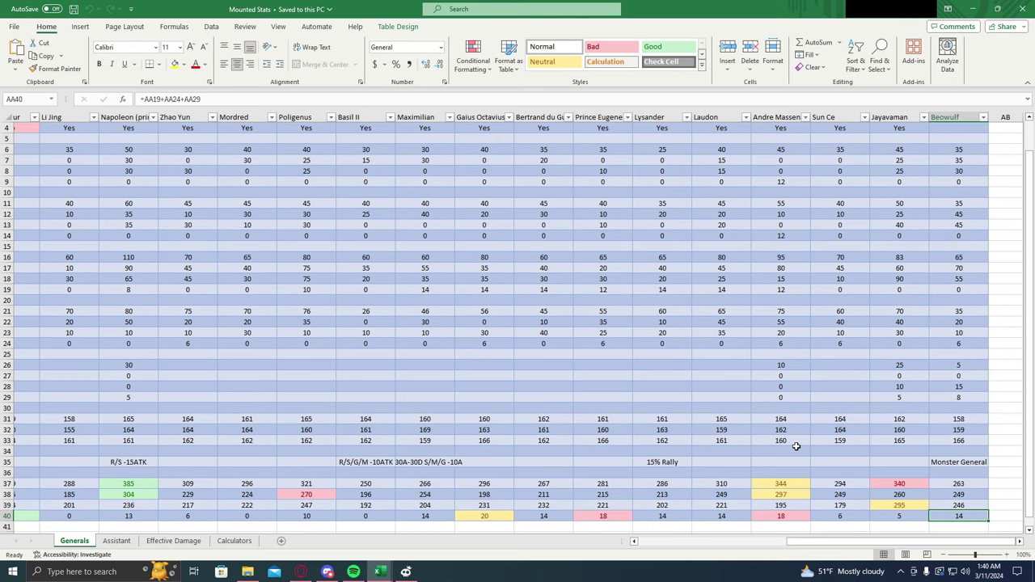
{"action": "scroll", "coordinate": [794, 447], "scroll_direction": "up", "scroll_amount": 1}
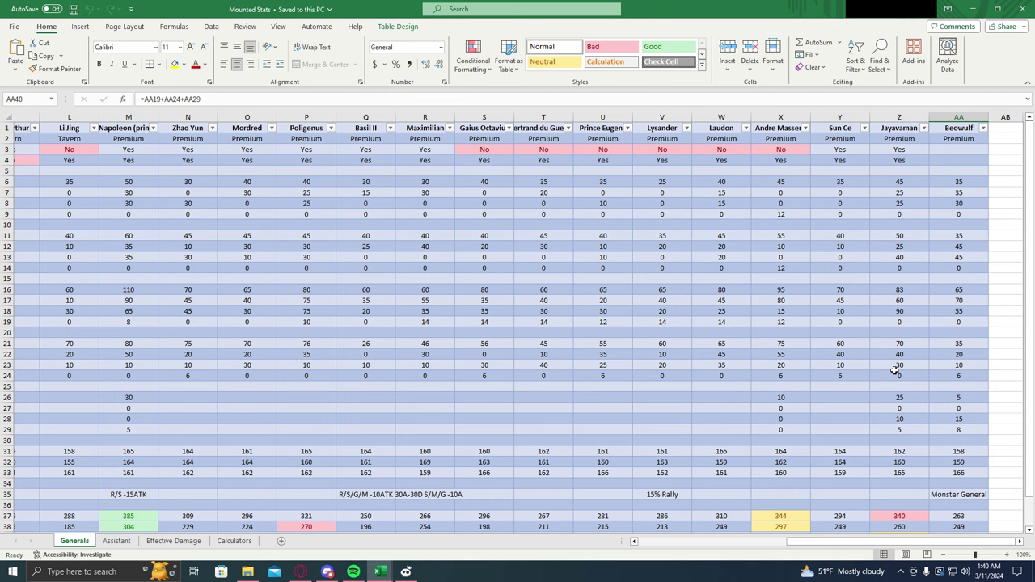
{"action": "scroll", "coordinate": [895, 371], "scroll_direction": "down", "scroll_amount": 1}
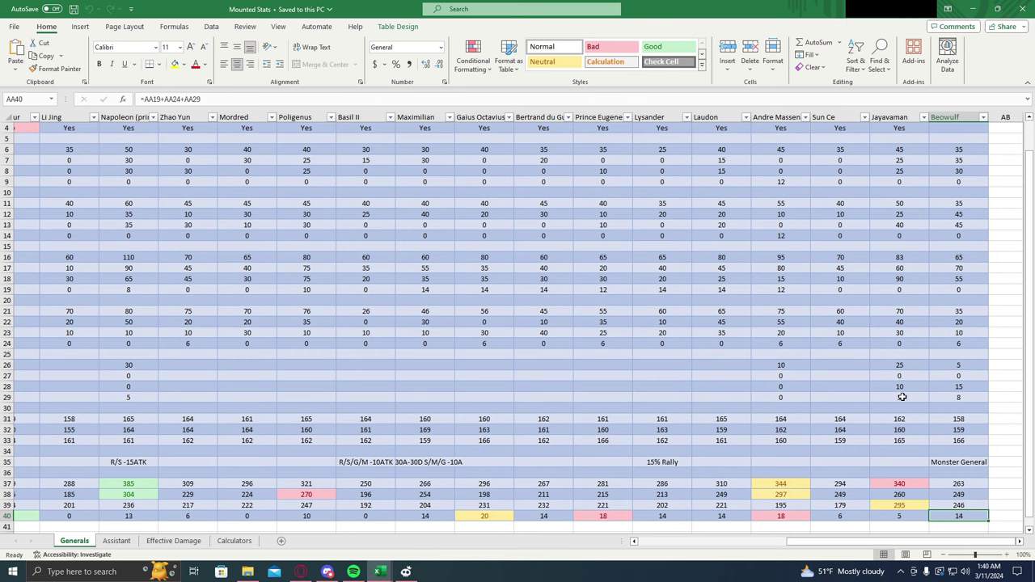
{"action": "scroll", "coordinate": [894, 396], "scroll_direction": "down", "scroll_amount": 1}
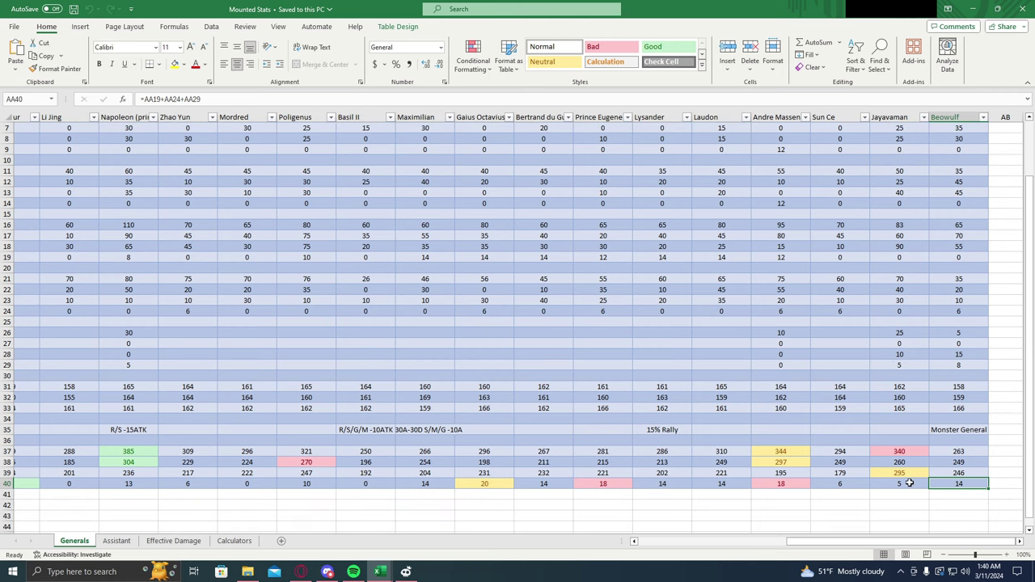
{"action": "left_click", "coordinate": [899, 452]}
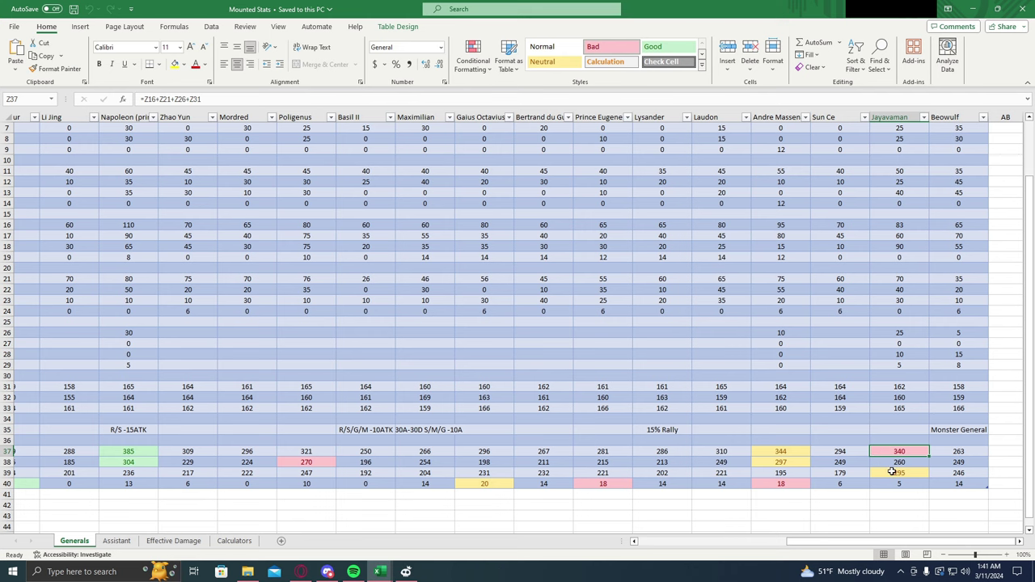
{"action": "left_click", "coordinate": [916, 472]}
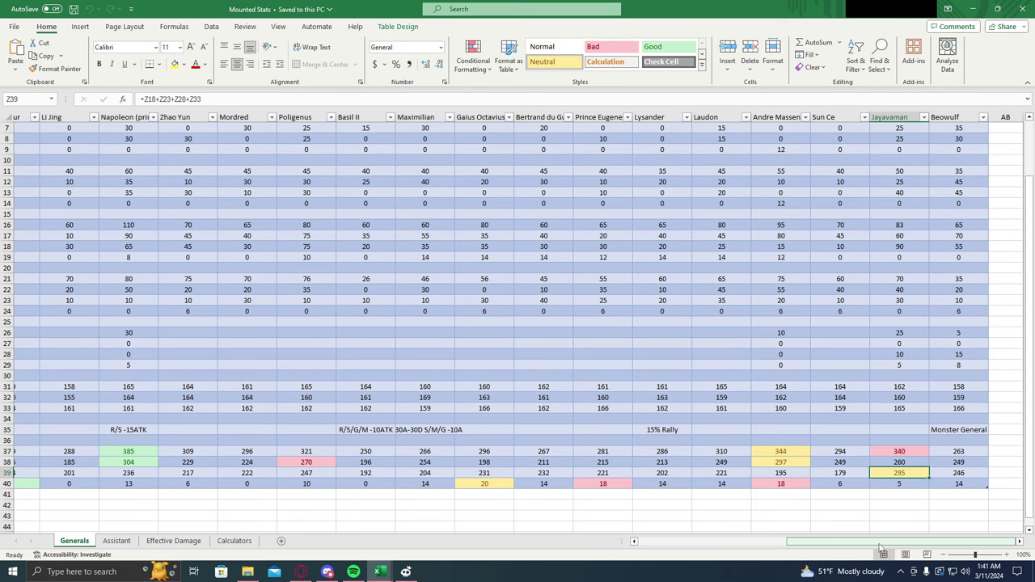
{"action": "left_click_drag", "start_coordinate": [880, 546], "coordinate": [674, 558]}
{"action": "left_click", "coordinate": [224, 474]}
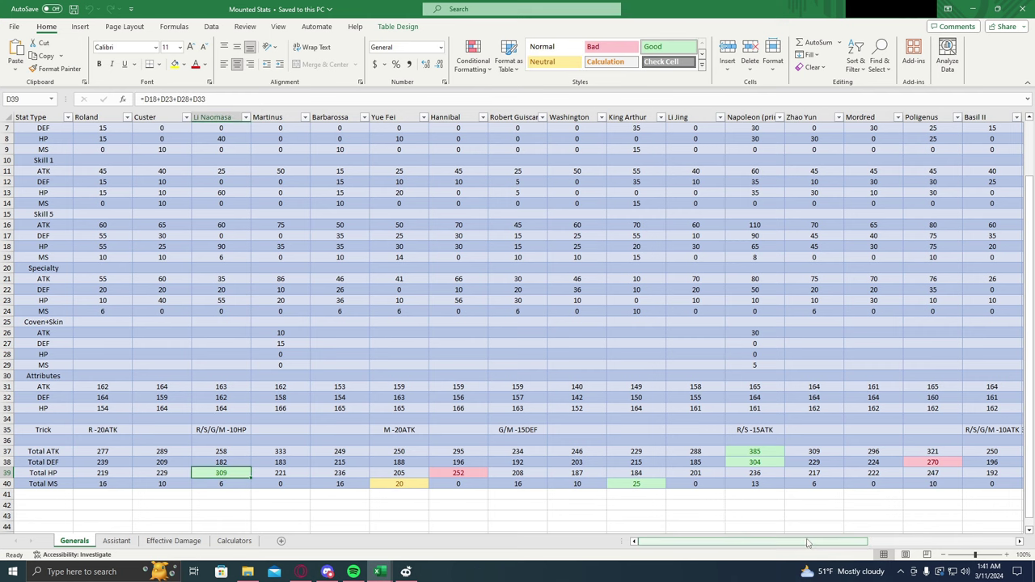
{"action": "left_click_drag", "start_coordinate": [807, 543], "coordinate": [966, 553]}
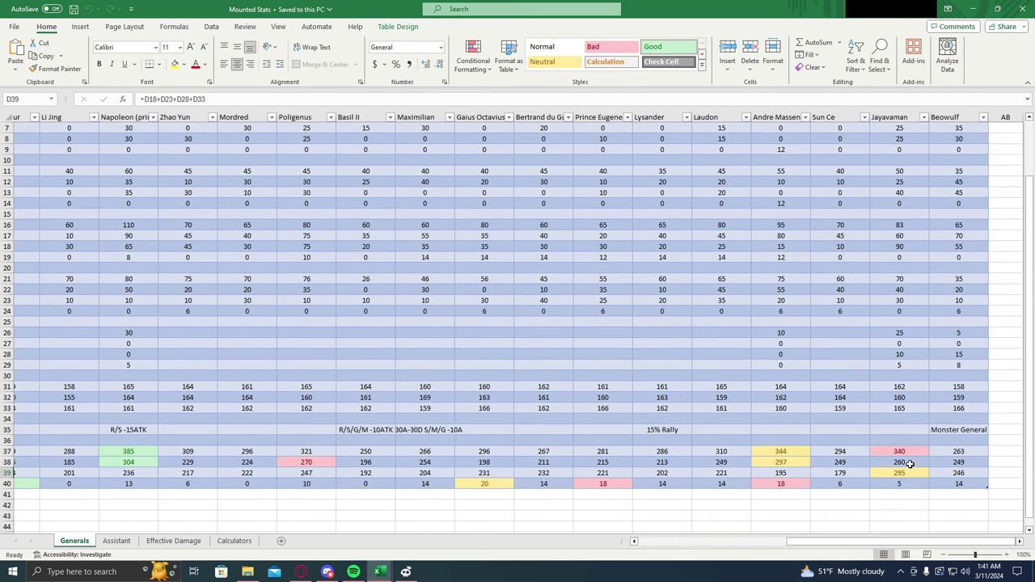
{"action": "left_click", "coordinate": [909, 462]}
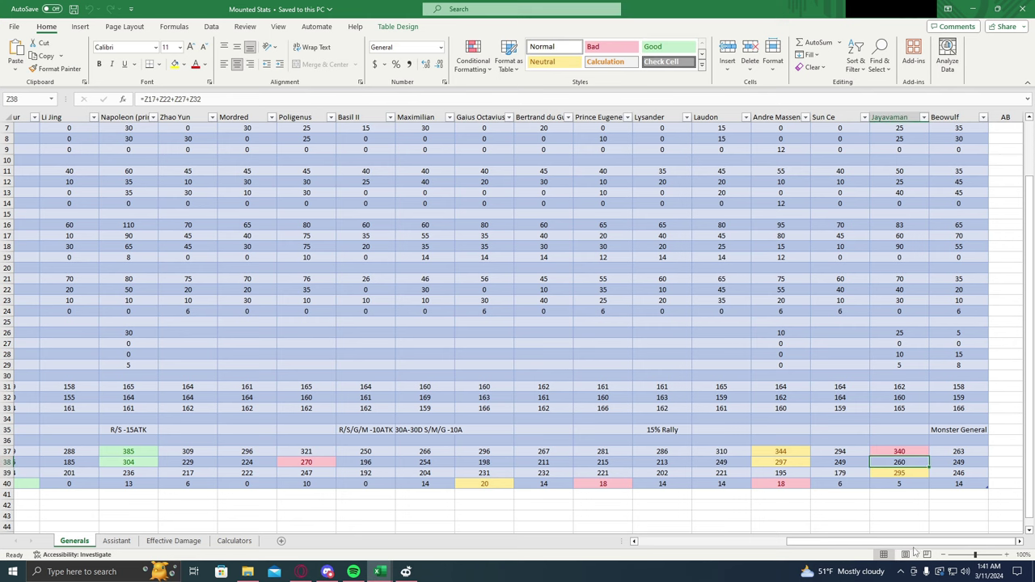
{"action": "mouse_move", "coordinate": [914, 548]}
{"action": "left_mouse_down"}
{"action": "mouse_move", "coordinate": [772, 549]}
{"action": "mouse_move", "coordinate": [911, 549]}
{"action": "left_mouse_up"}
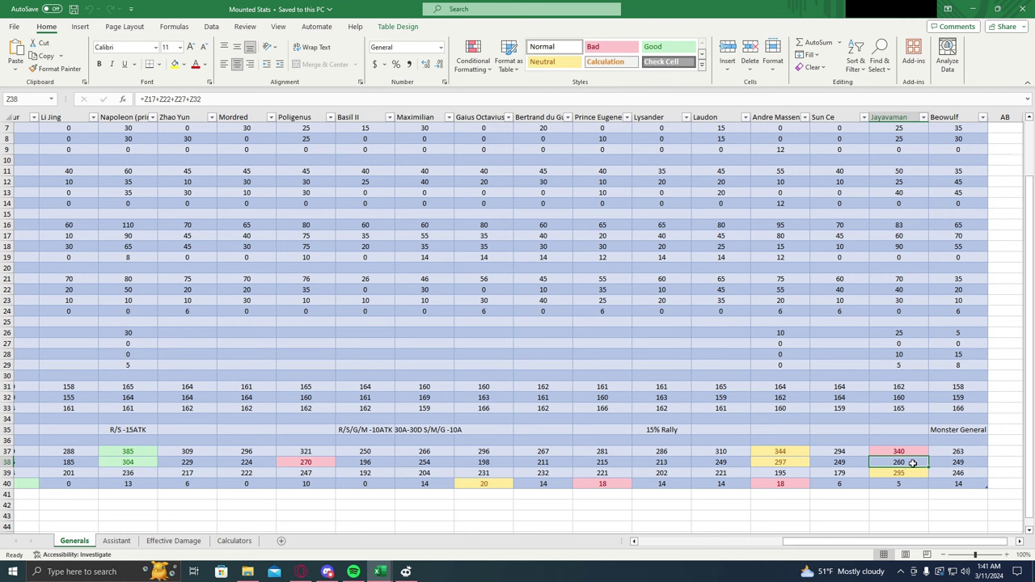
{"action": "left_click", "coordinate": [914, 483]}
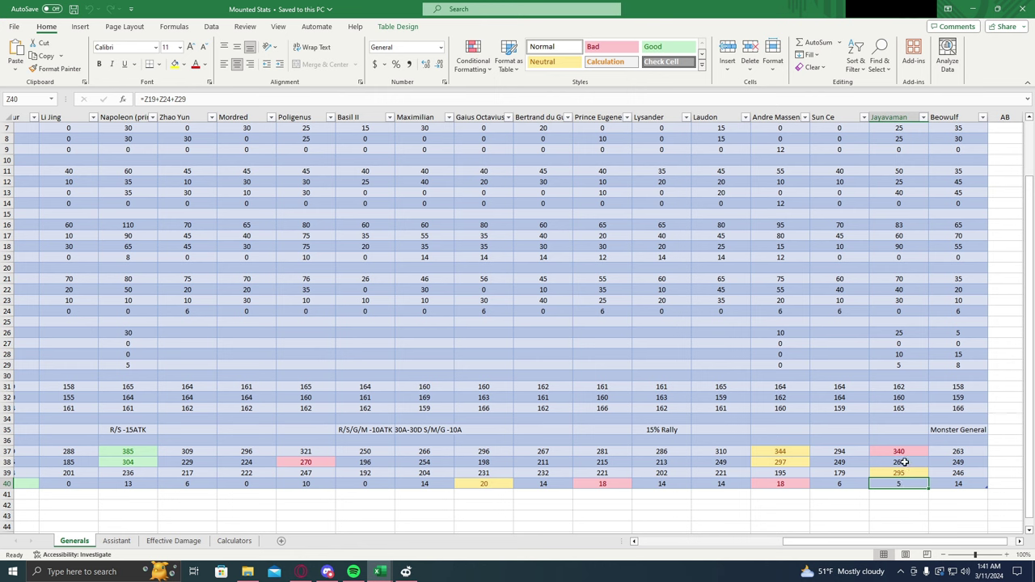
{"action": "left_click", "coordinate": [904, 462]}
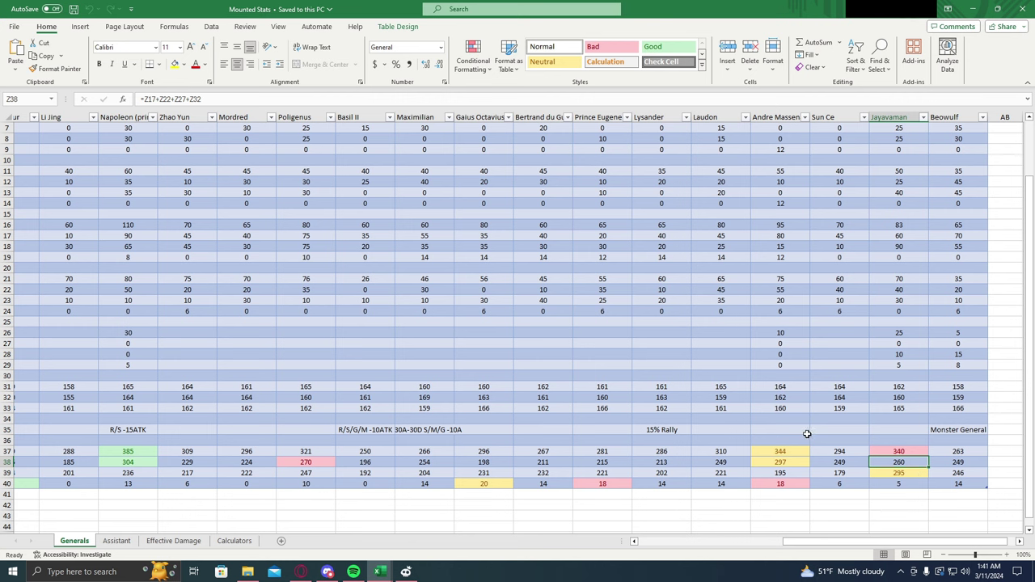
{"action": "scroll", "coordinate": [824, 546], "scroll_direction": "right", "scroll_amount": 1}
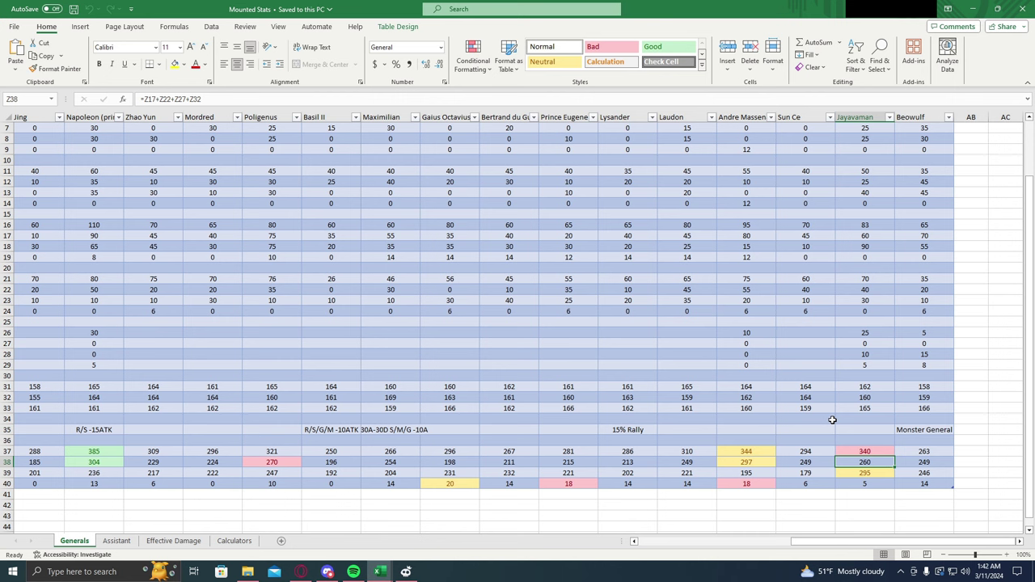
{"action": "scroll", "coordinate": [844, 444], "scroll_direction": "up", "scroll_amount": 2}
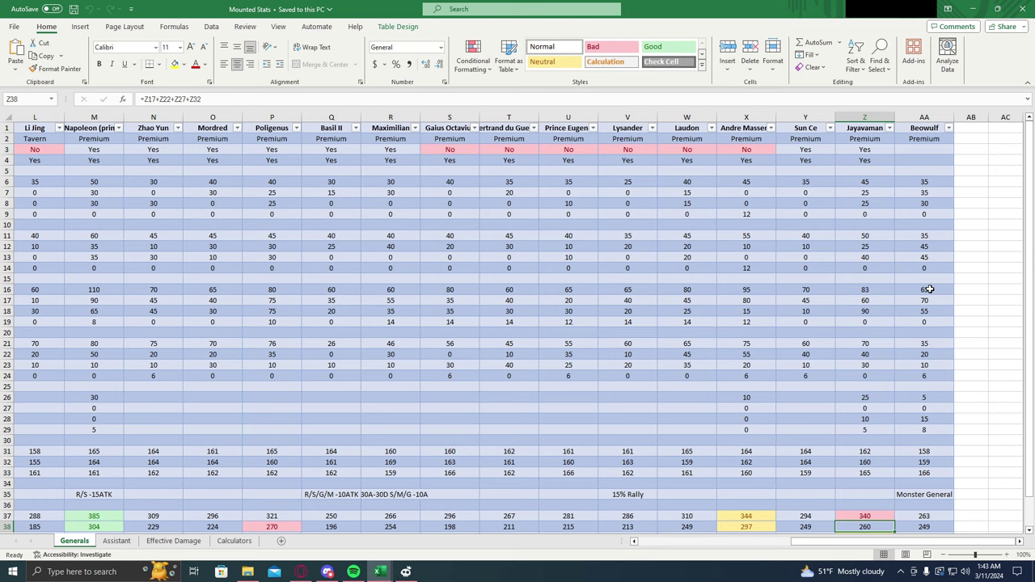
{"action": "scroll", "coordinate": [930, 291], "scroll_direction": "down", "scroll_amount": 1}
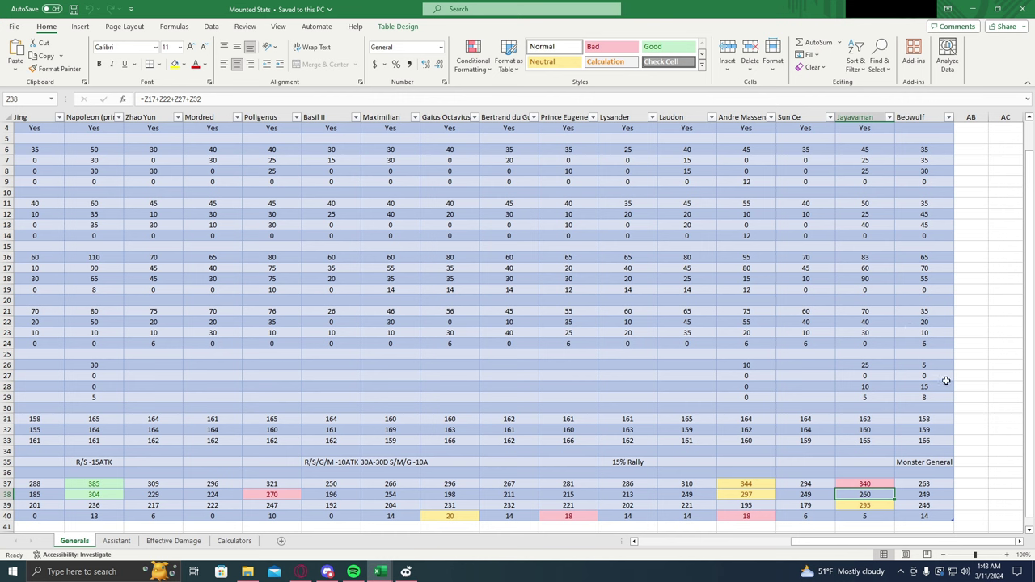
{"action": "scroll", "coordinate": [944, 379], "scroll_direction": "down", "scroll_amount": 1}
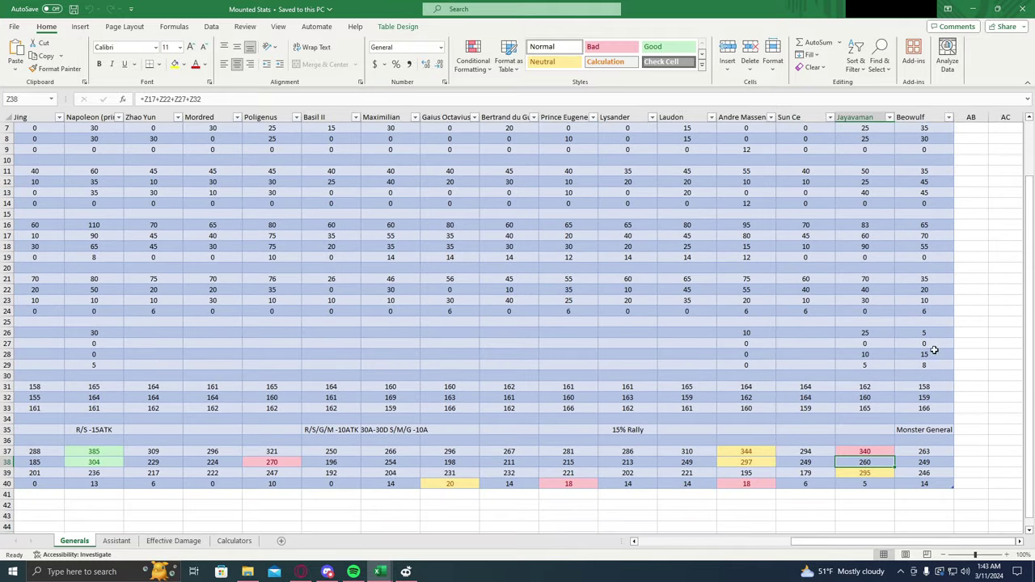
{"action": "left_click", "coordinate": [929, 365]}
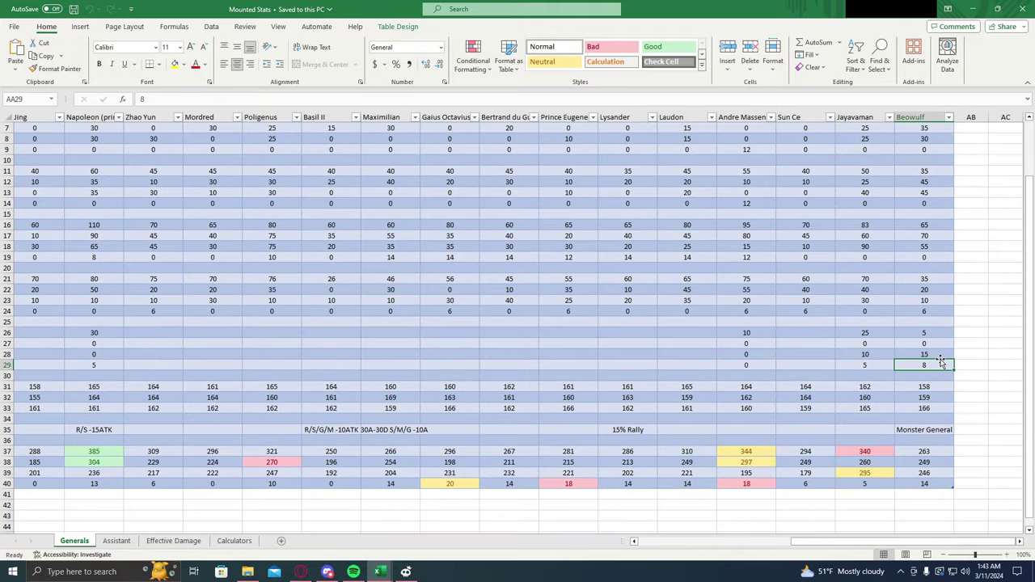
{"action": "scroll", "coordinate": [934, 349], "scroll_direction": "down", "scroll_amount": 2}
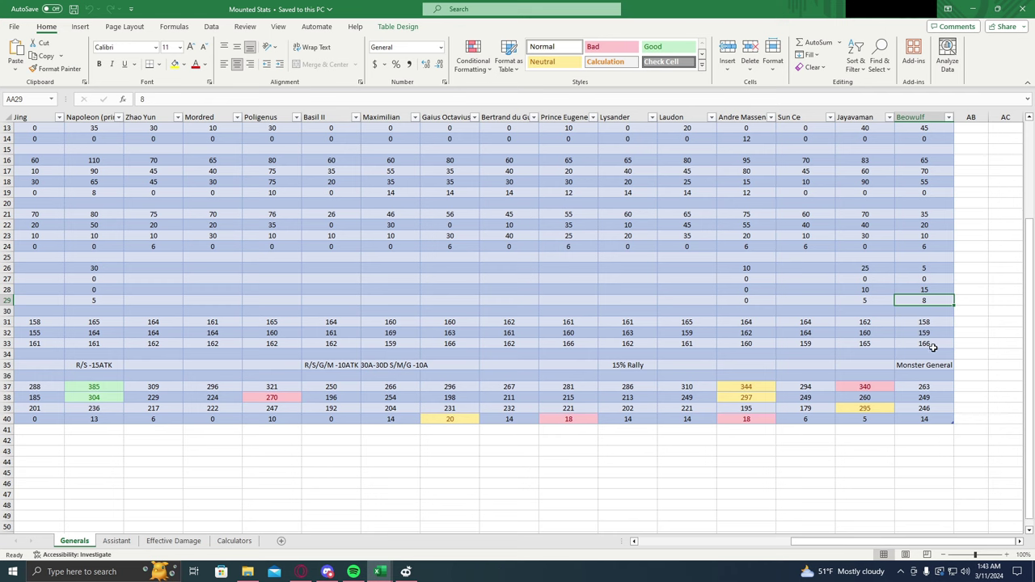
{"action": "left_click", "coordinate": [939, 387]}
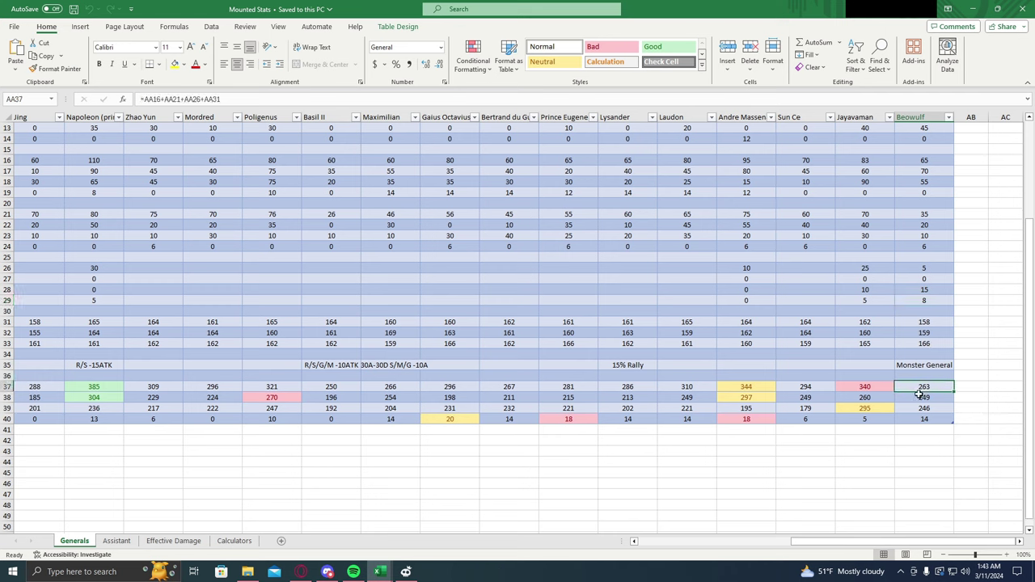
{"action": "left_click", "coordinate": [920, 398]}
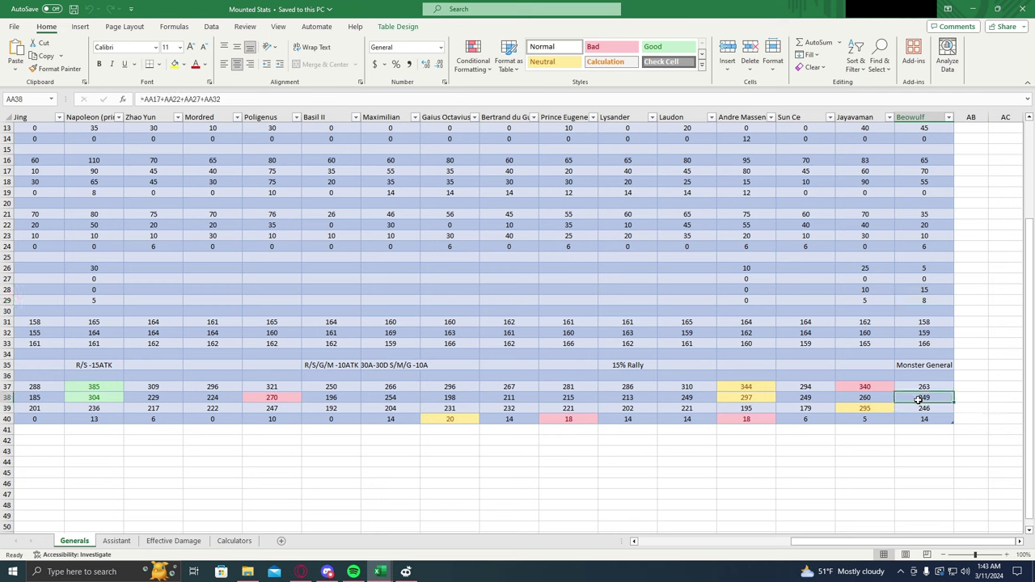
{"action": "left_click", "coordinate": [912, 388]}
{"action": "left_click", "coordinate": [912, 409]}
{"action": "left_click", "coordinate": [912, 397]}
{"action": "left_click", "coordinate": [916, 421]}
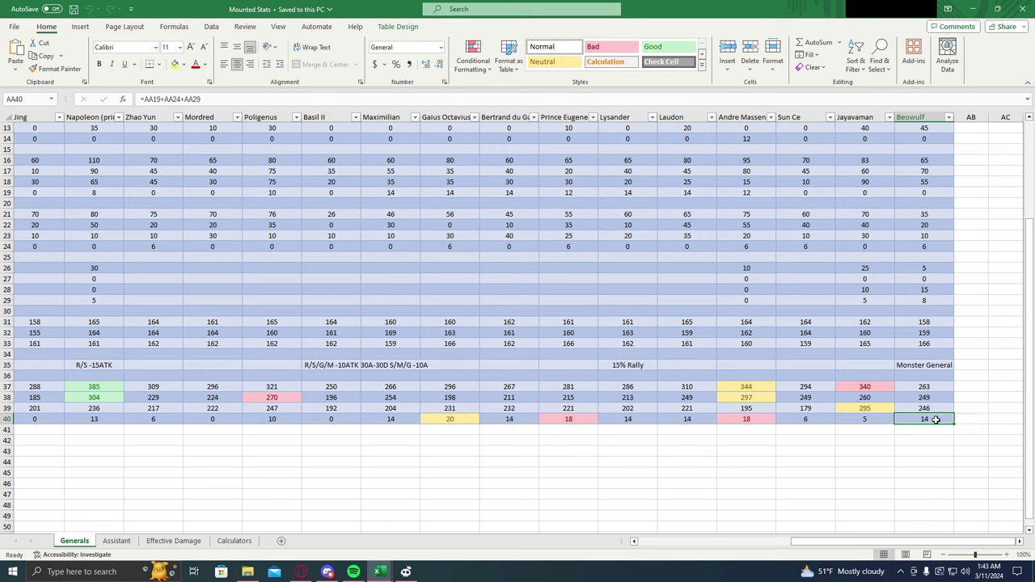
{"action": "left_click", "coordinate": [942, 387]}
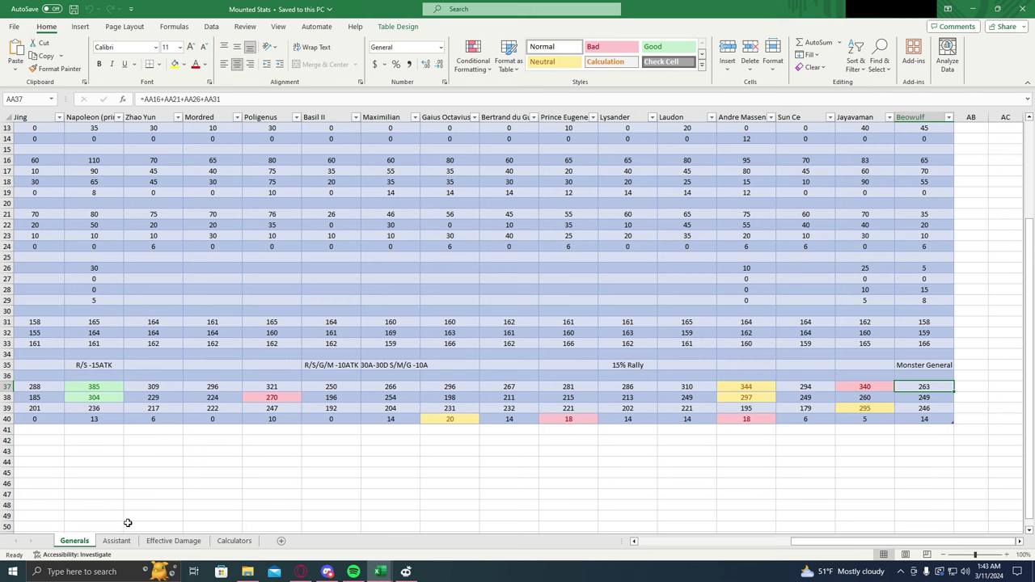
{"action": "left_click", "coordinate": [906, 365]}
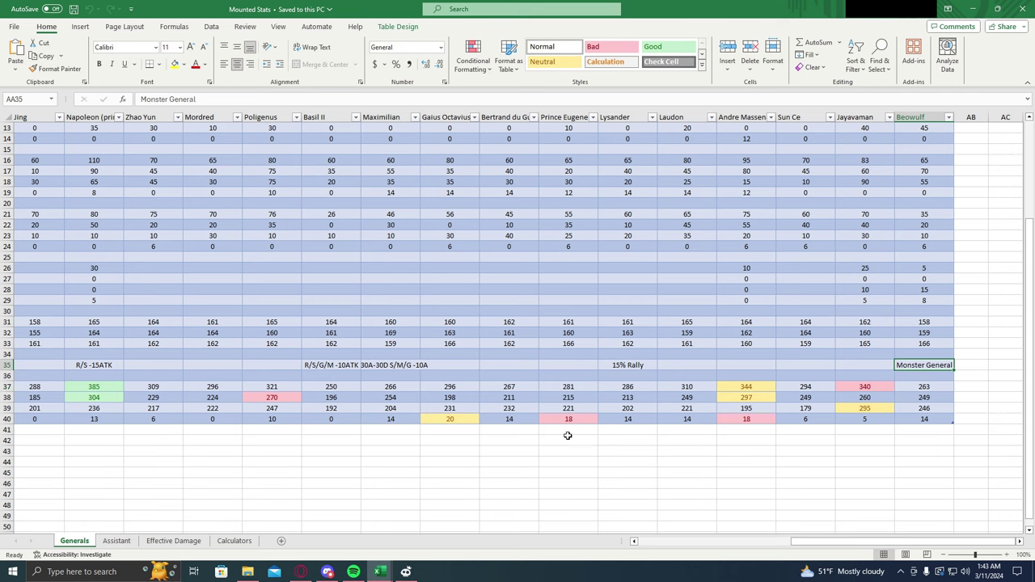
{"action": "left_click", "coordinate": [116, 540]}
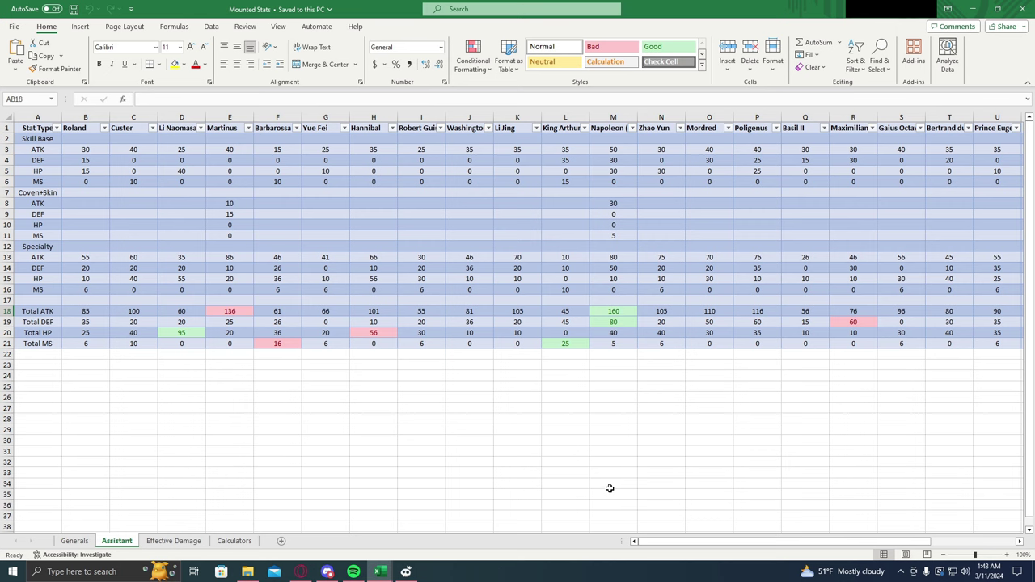
{"action": "left_click_drag", "start_coordinate": [737, 542], "coordinate": [832, 522]}
{"action": "left_click", "coordinate": [943, 321]}
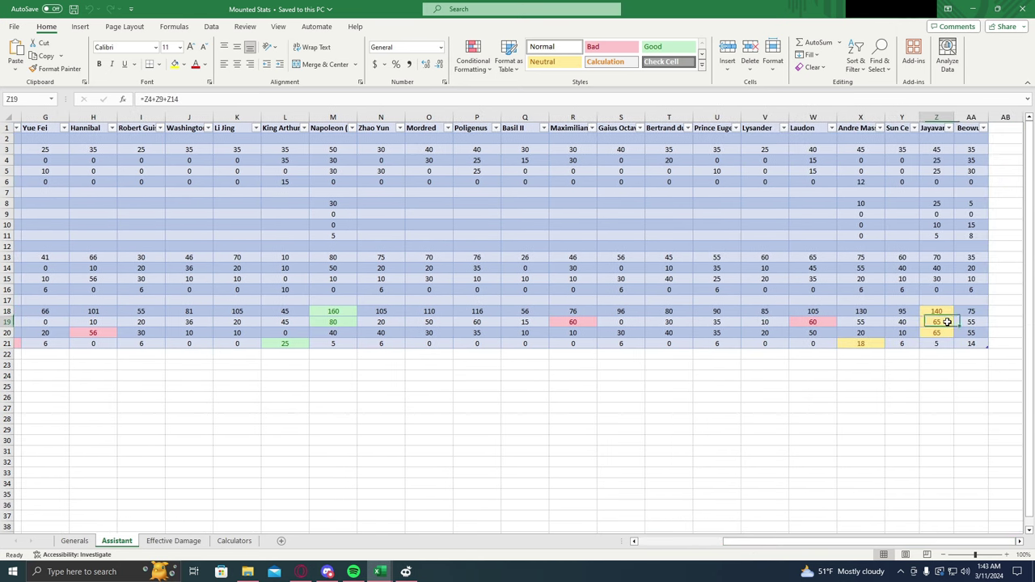
{"action": "left_click_drag", "start_coordinate": [954, 327], "coordinate": [944, 332]}
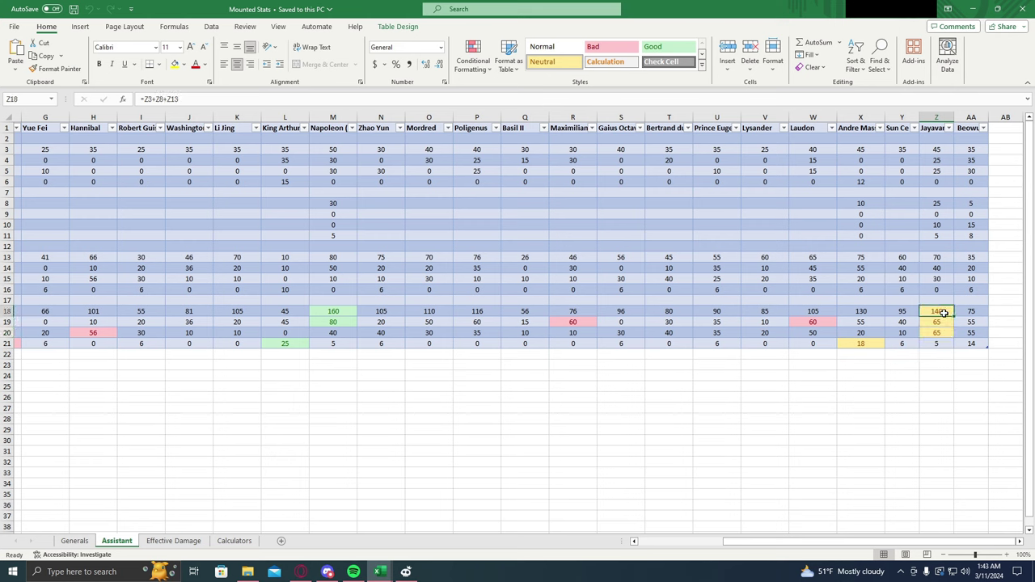
{"action": "left_click", "coordinate": [932, 311]}
{"action": "left_click", "coordinate": [933, 322]}
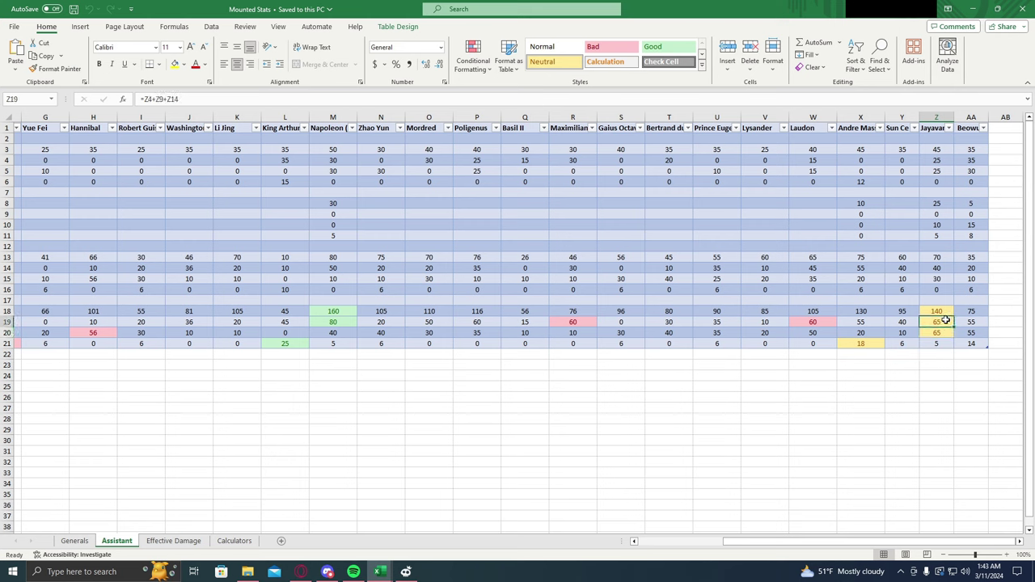
{"action": "left_click", "coordinate": [939, 333]}
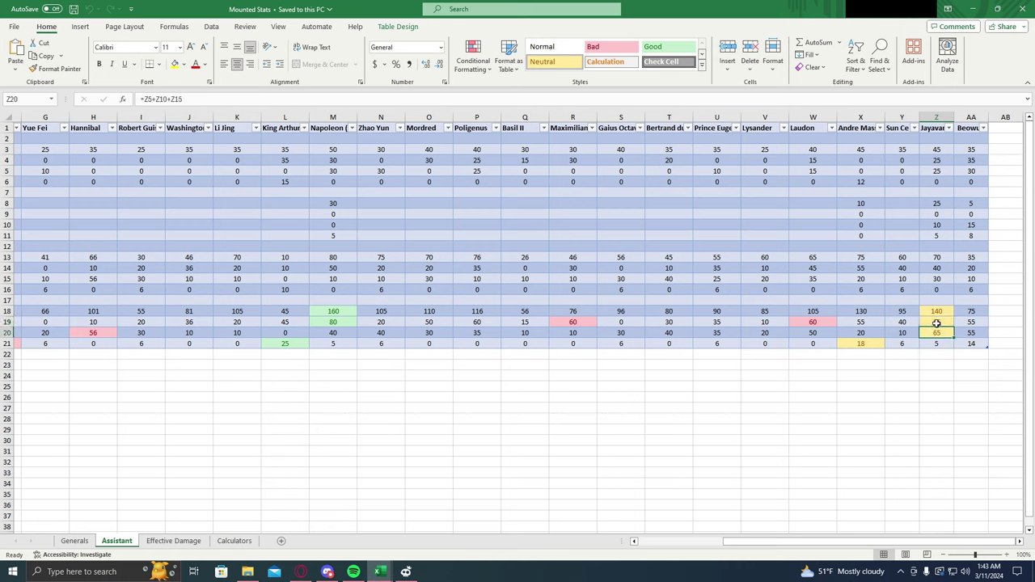
{"action": "left_click", "coordinate": [934, 322]}
{"action": "left_click_drag", "start_coordinate": [944, 327], "coordinate": [973, 331]}
{"action": "key", "text": "Escape"}
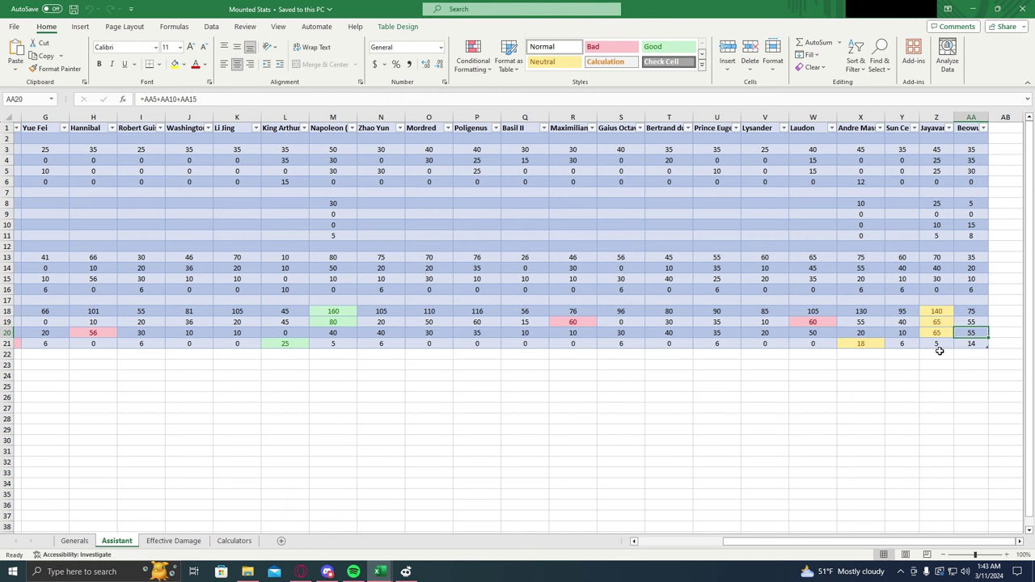
{"action": "left_click", "coordinate": [965, 321]}
{"action": "left_click", "coordinate": [962, 311]}
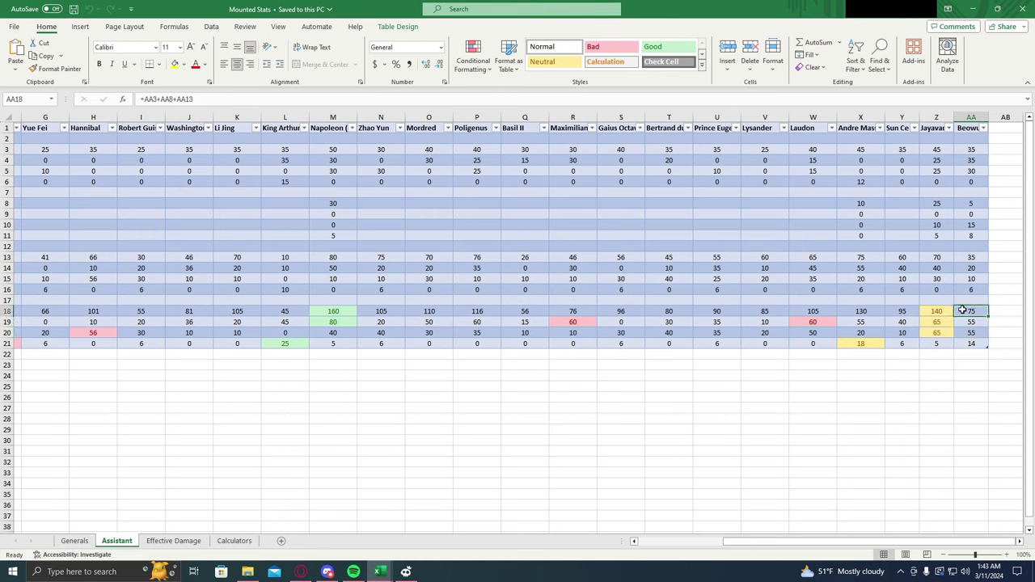
{"action": "left_click", "coordinate": [967, 343]}
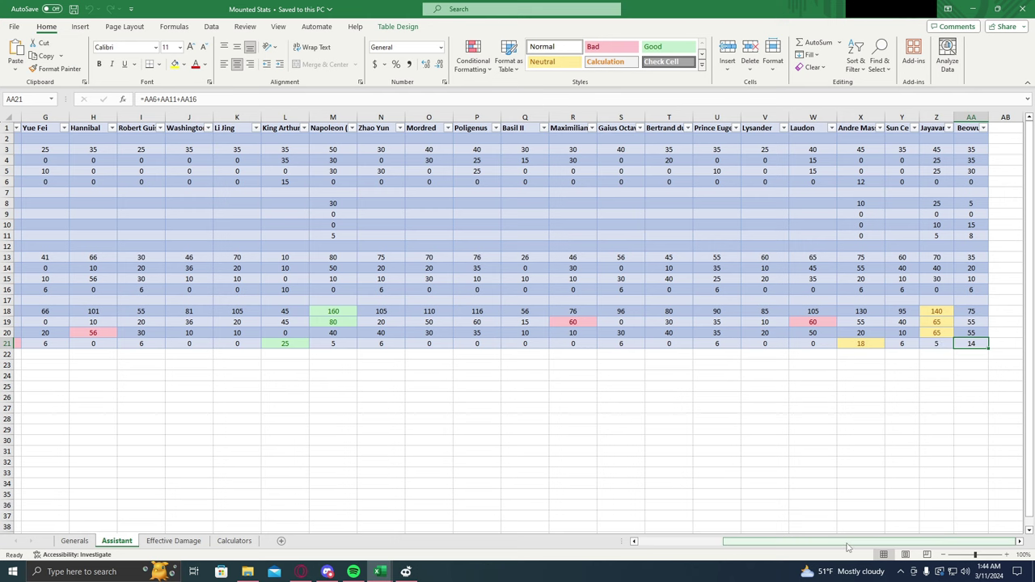
{"action": "left_click_drag", "start_coordinate": [847, 547], "coordinate": [884, 546]}
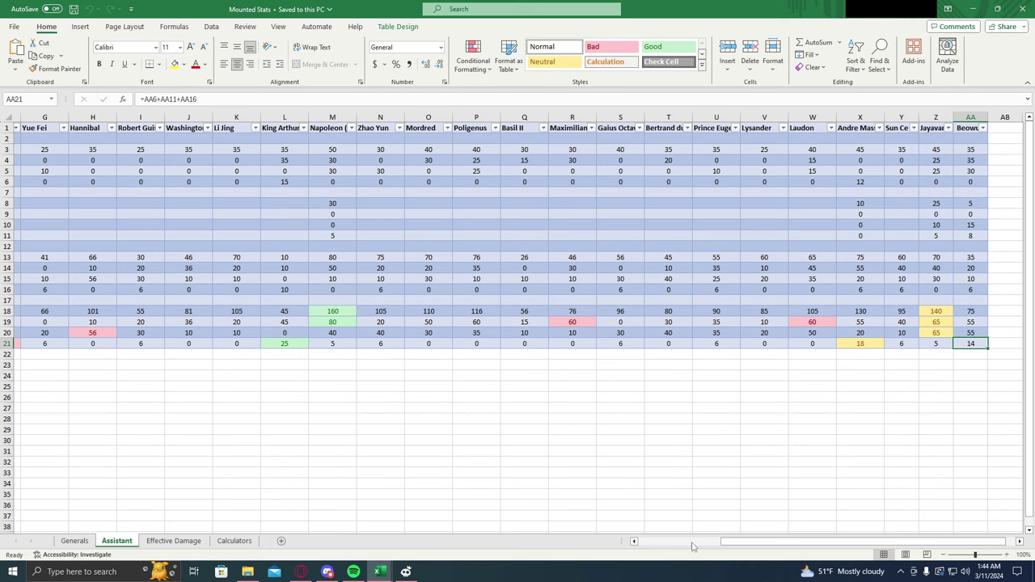
{"action": "left_click", "coordinate": [172, 542]}
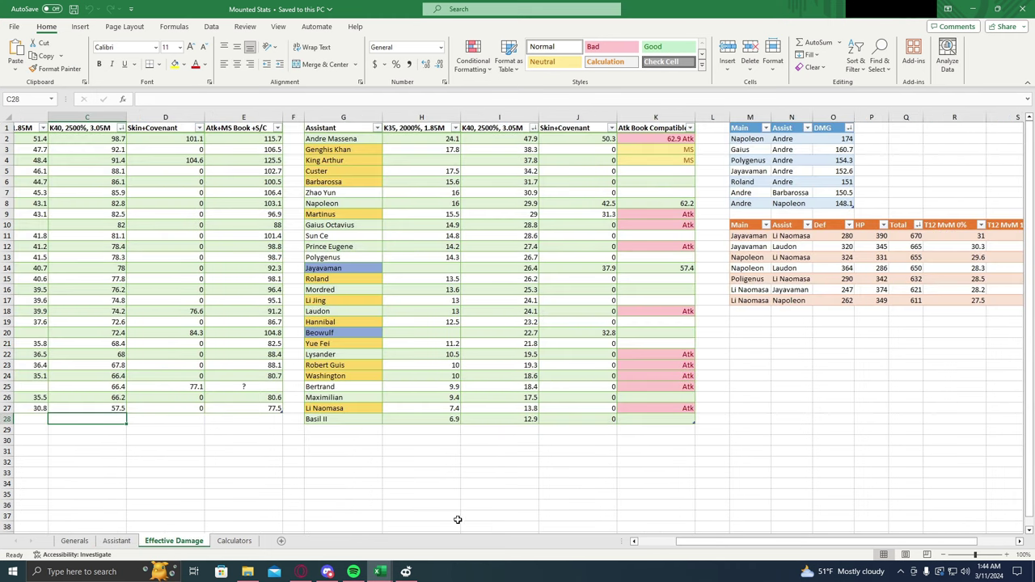
- On Effective Damage, compare K40 values of Andre Massena (C2) and Jayavaman (C20) with Beowulf's Skin+Covenant (D25)
{"action": "left_click_drag", "start_coordinate": [734, 544], "coordinate": [696, 544]}
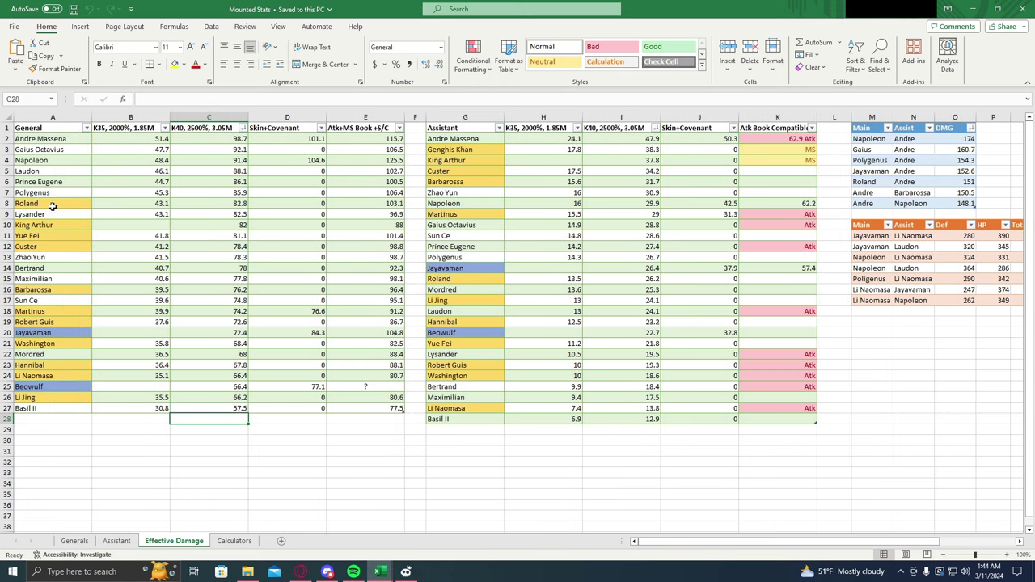
{"action": "left_click", "coordinate": [59, 139]}
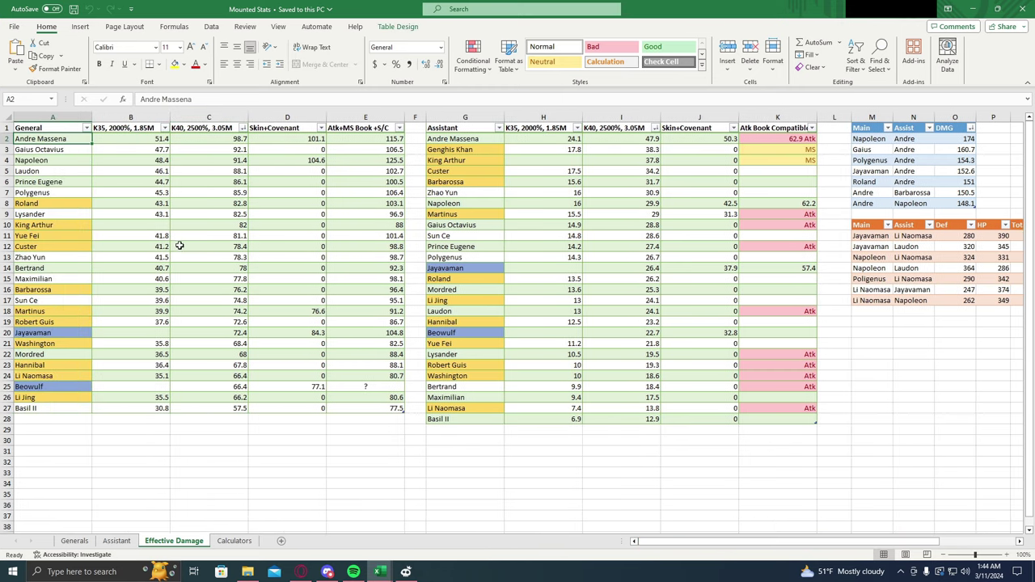
{"action": "left_click", "coordinate": [223, 139]}
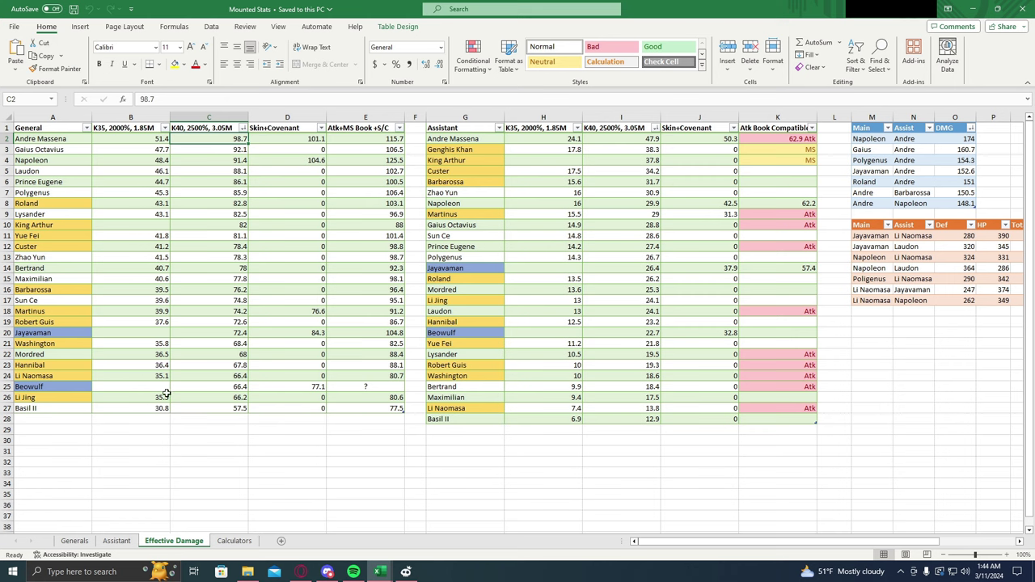
{"action": "left_click", "coordinate": [298, 390]}
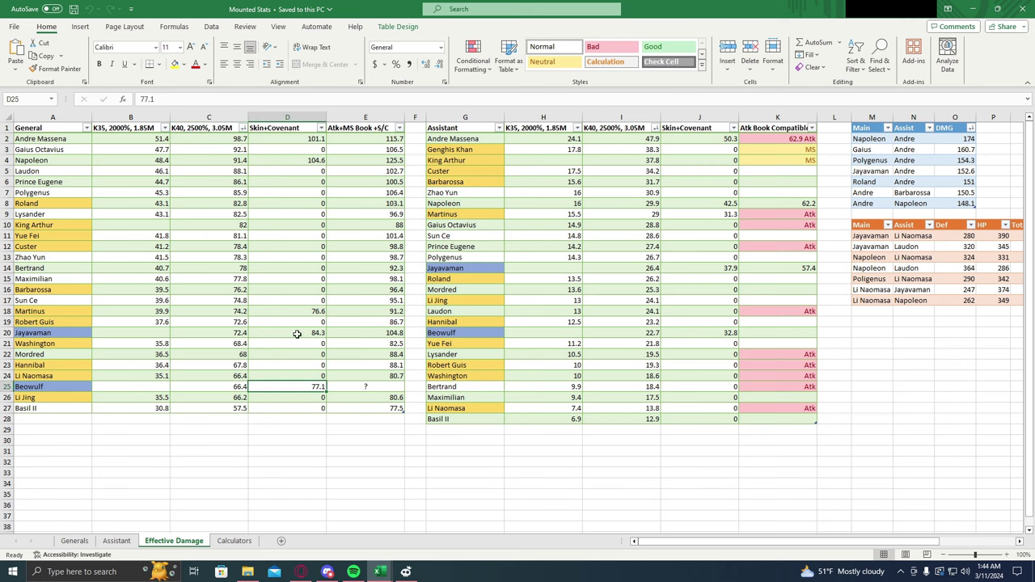
{"action": "left_click", "coordinate": [215, 334]}
- Sort the General table by K40, 2500%, 3.05M largest first and check Beowulf's K40 in C25
{"action": "left_click", "coordinate": [242, 127]}
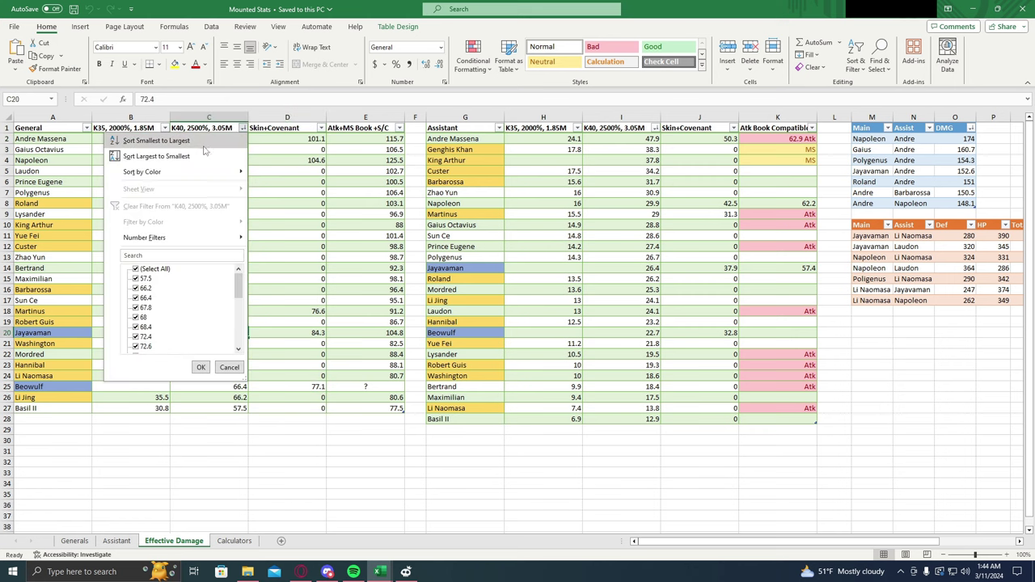
{"action": "left_click", "coordinate": [198, 157]}
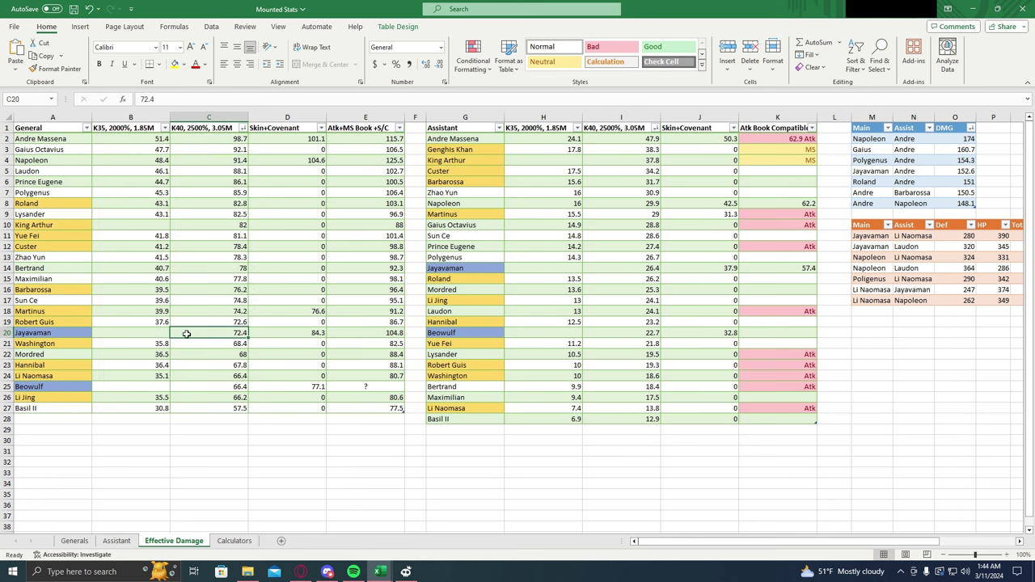
{"action": "left_click", "coordinate": [195, 377]}
{"action": "left_click", "coordinate": [196, 388]}
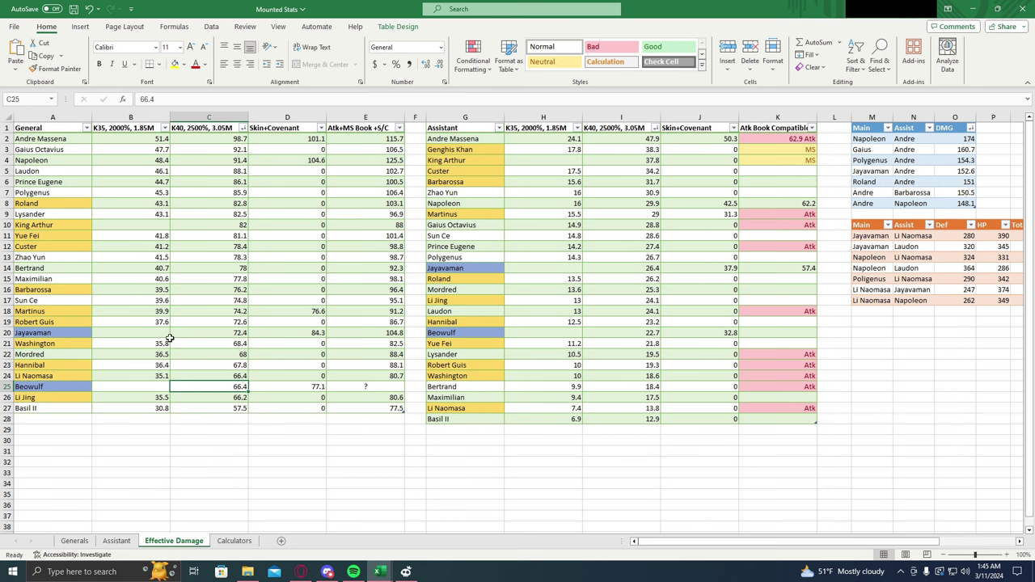
- Compare Jayavaman's K40 and 84.3 Skin+Covenant against Beowulf's 77.1 Skin+Covenant
{"action": "left_click", "coordinate": [197, 332]}
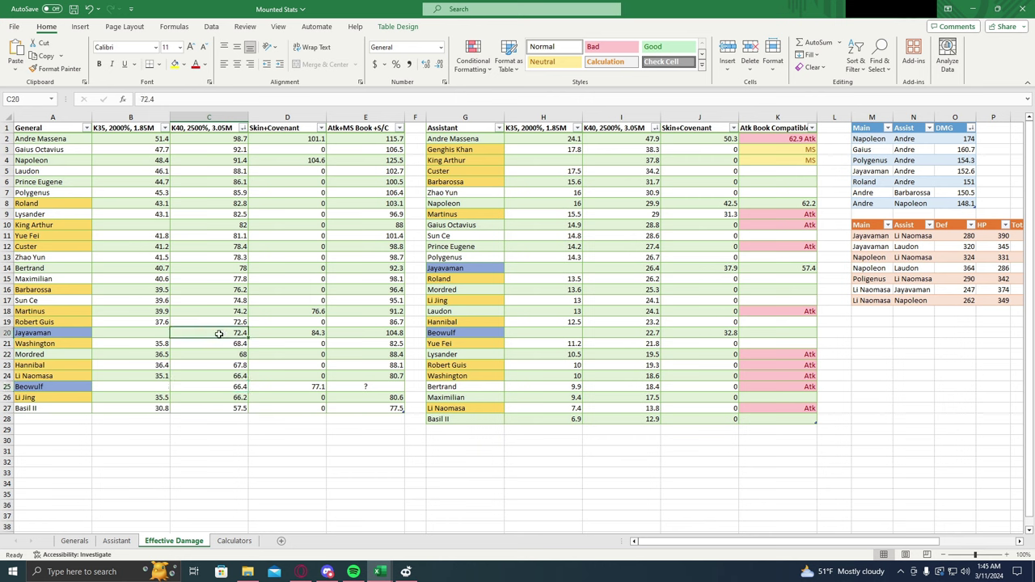
{"action": "left_click", "coordinate": [280, 336]}
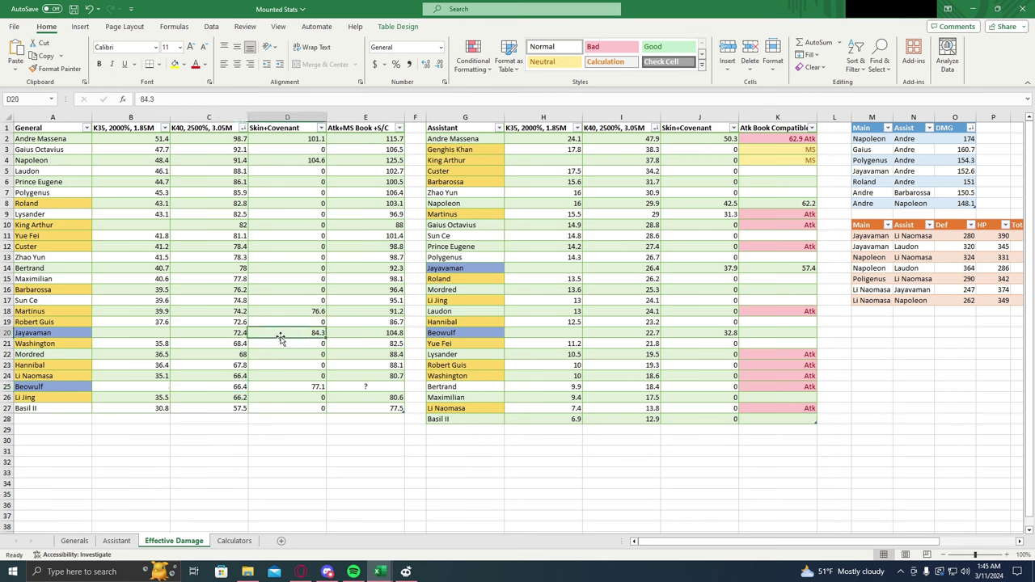
{"action": "left_click", "coordinate": [288, 389]}
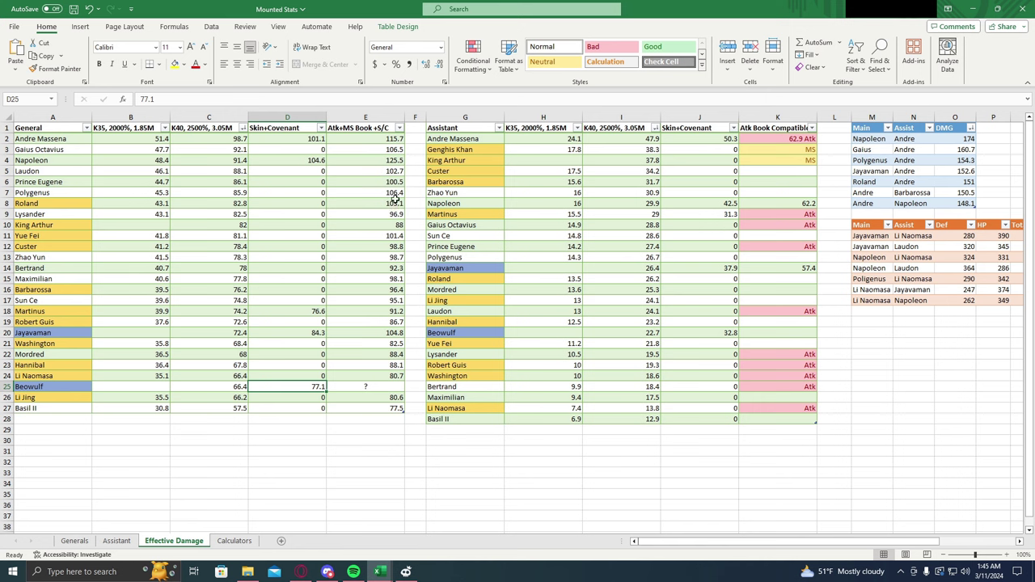
{"action": "left_click", "coordinate": [398, 129]}
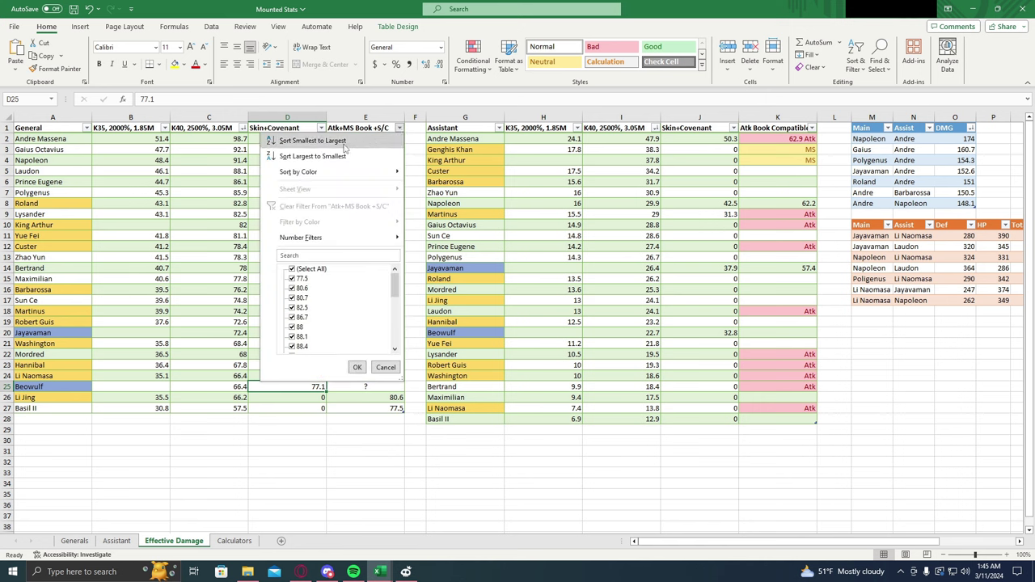
- Sort by Atk+MS Book +S/C largest first, comparing E2, Jayavaman's 104.8 and Roland's 103.1
{"action": "left_click", "coordinate": [319, 156]}
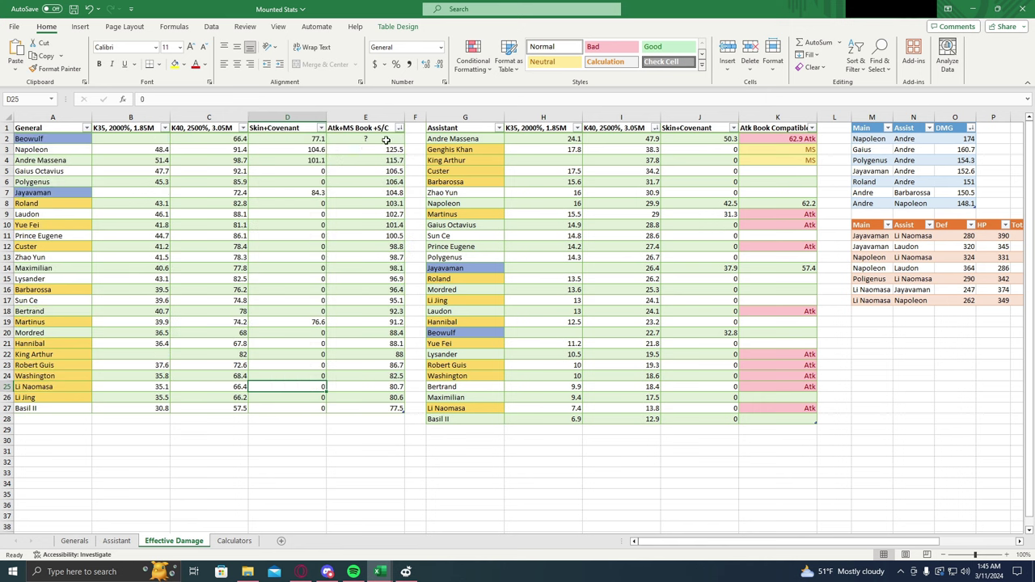
{"action": "left_click", "coordinate": [384, 141]}
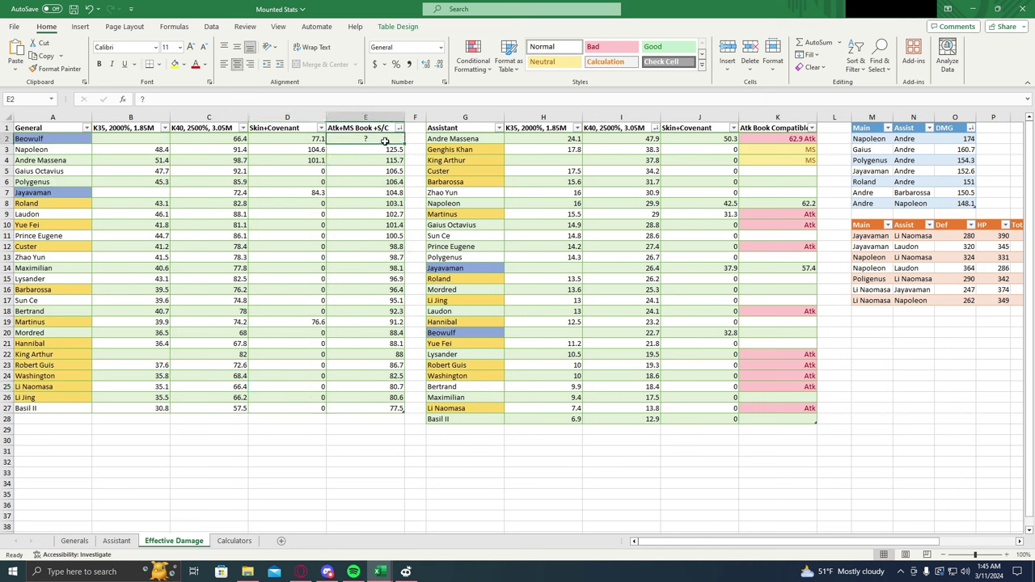
{"action": "left_click", "coordinate": [352, 195]}
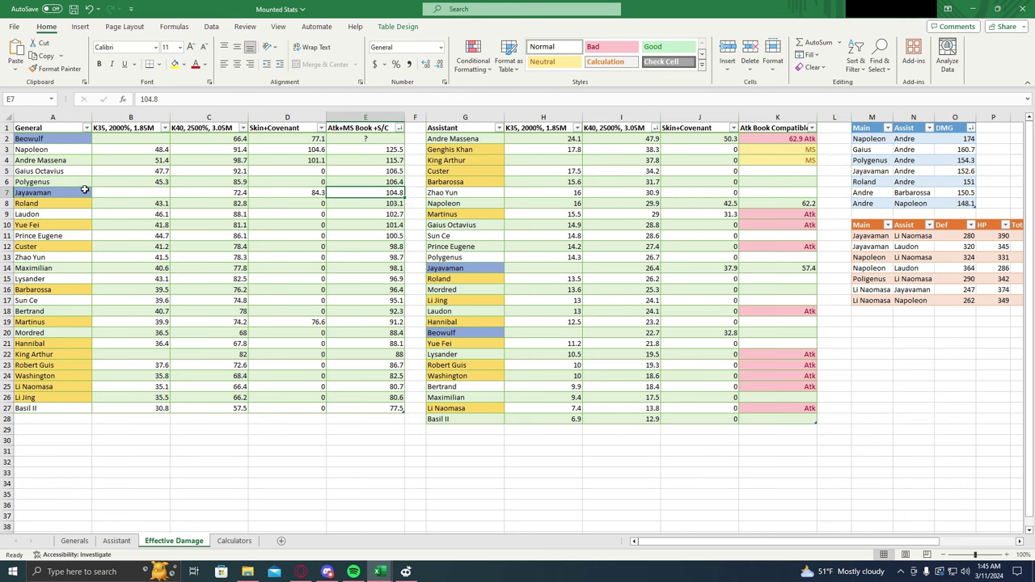
{"action": "left_click", "coordinate": [360, 205]}
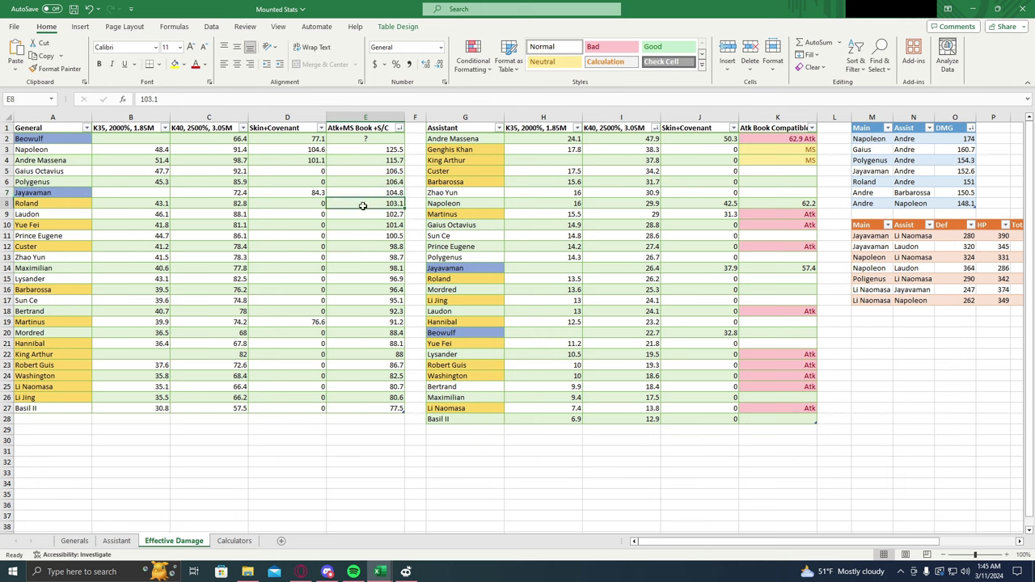
{"action": "left_click", "coordinate": [351, 194]}
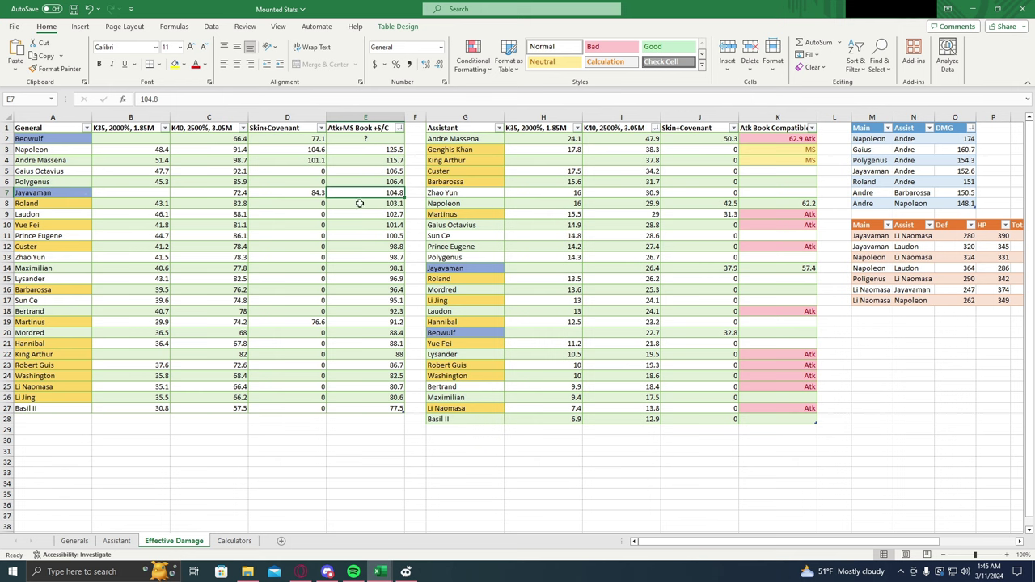
{"action": "left_click", "coordinate": [655, 129]}
{"action": "left_click", "coordinate": [582, 156]}
{"action": "left_click", "coordinate": [628, 140]}
{"action": "left_click", "coordinate": [597, 270]}
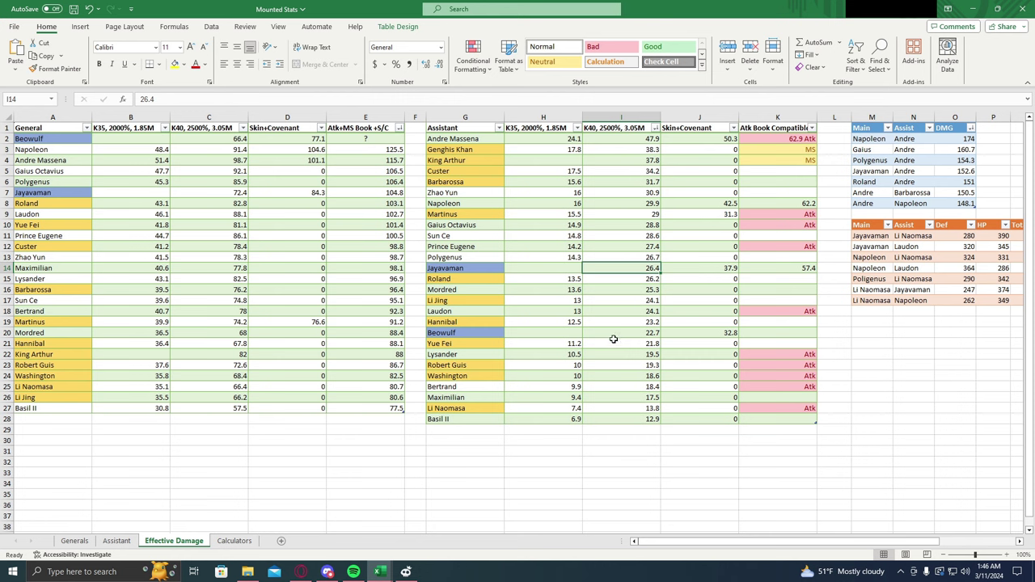
{"action": "left_click", "coordinate": [610, 332]}
{"action": "left_click", "coordinate": [612, 270]}
{"action": "left_click", "coordinate": [616, 336]}
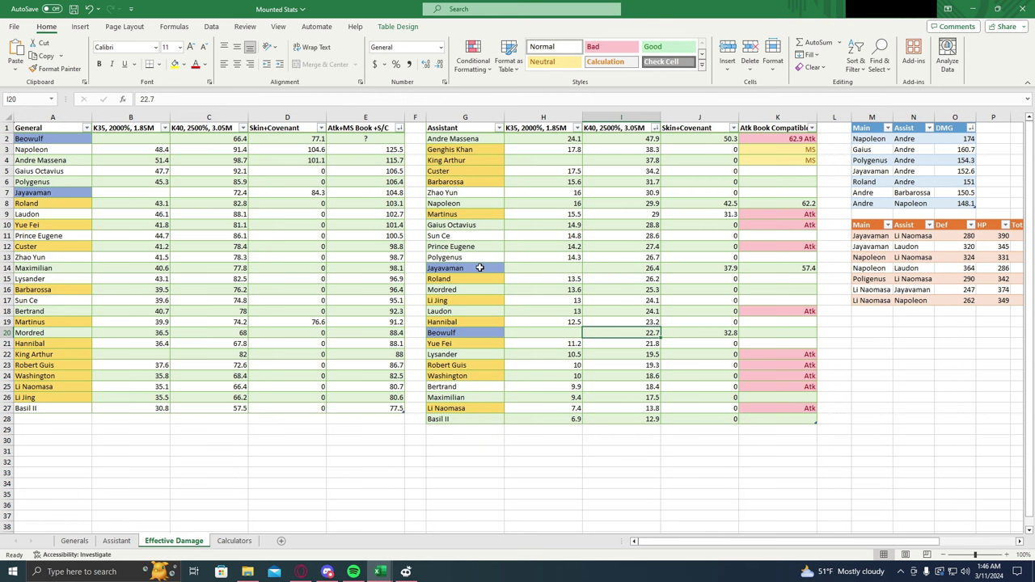
{"action": "left_click", "coordinate": [482, 269]}
{"action": "left_click", "coordinate": [598, 268]}
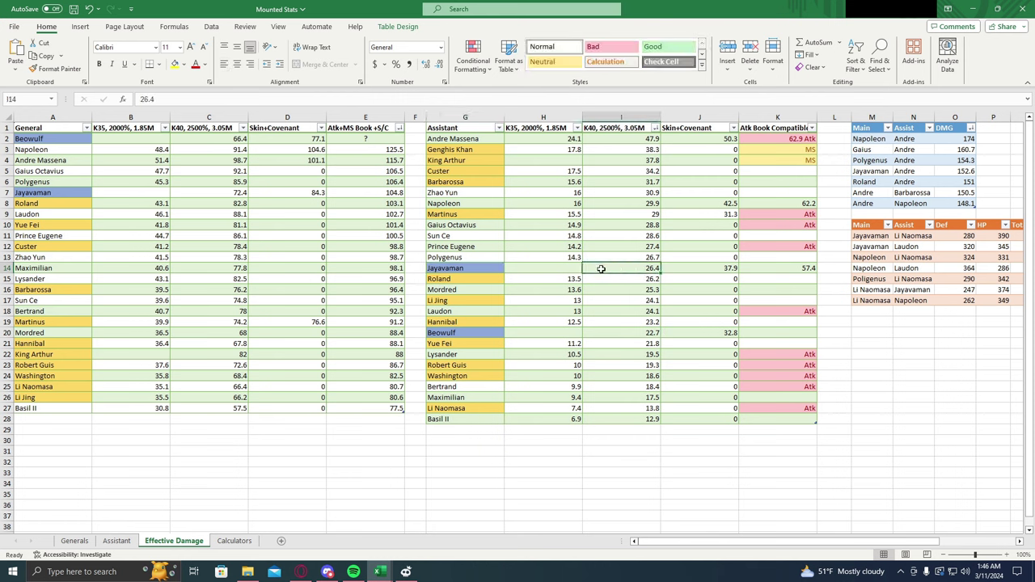
{"action": "left_click", "coordinate": [602, 333]}
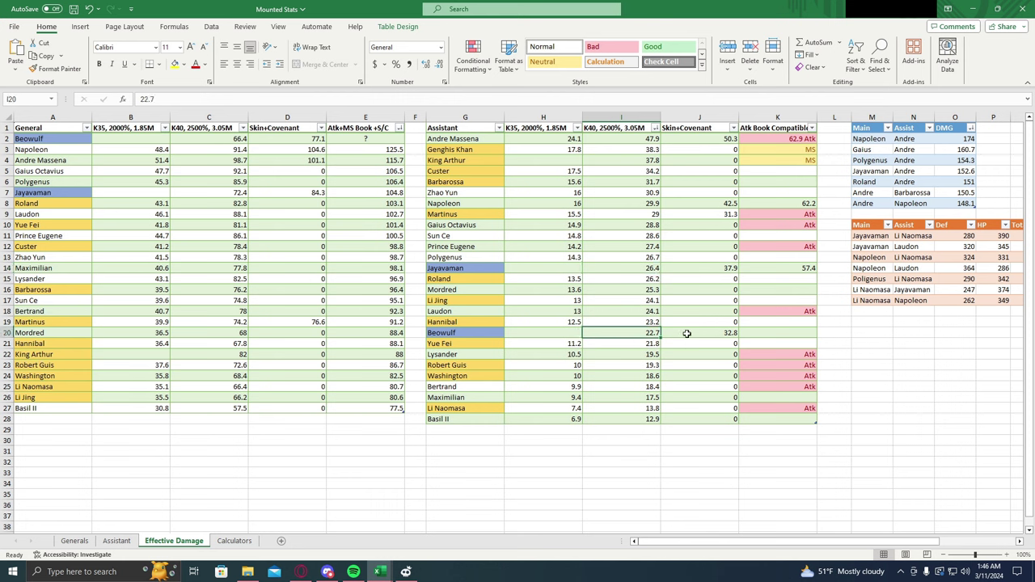
{"action": "left_click", "coordinate": [686, 333]}
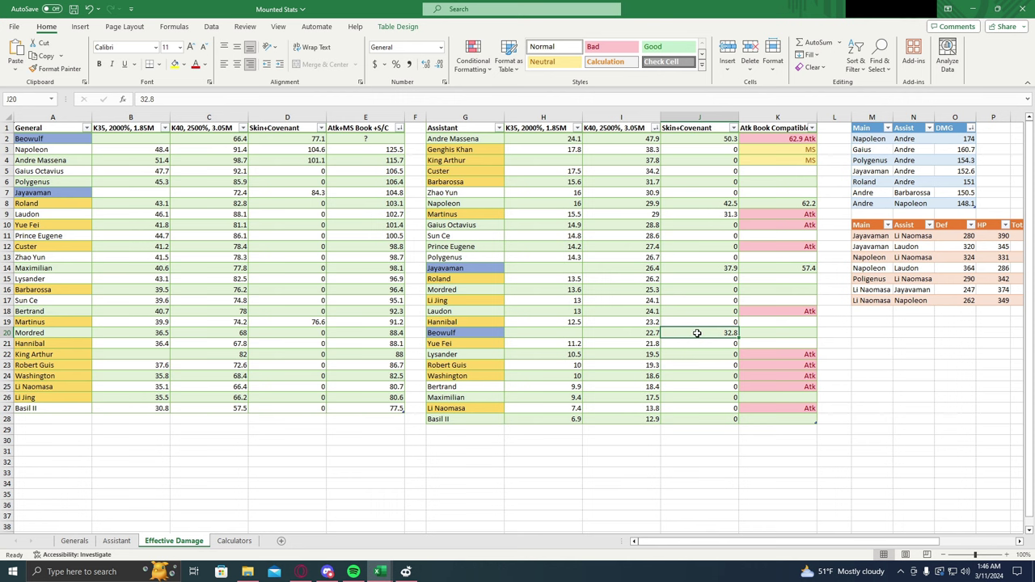
{"action": "left_click", "coordinate": [709, 269]}
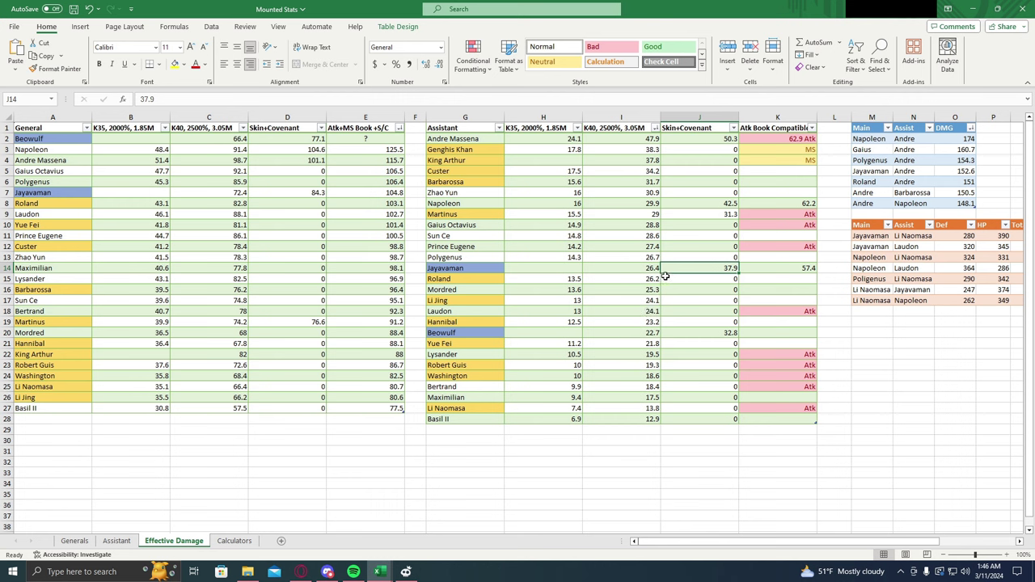
{"action": "left_click", "coordinate": [481, 138]}
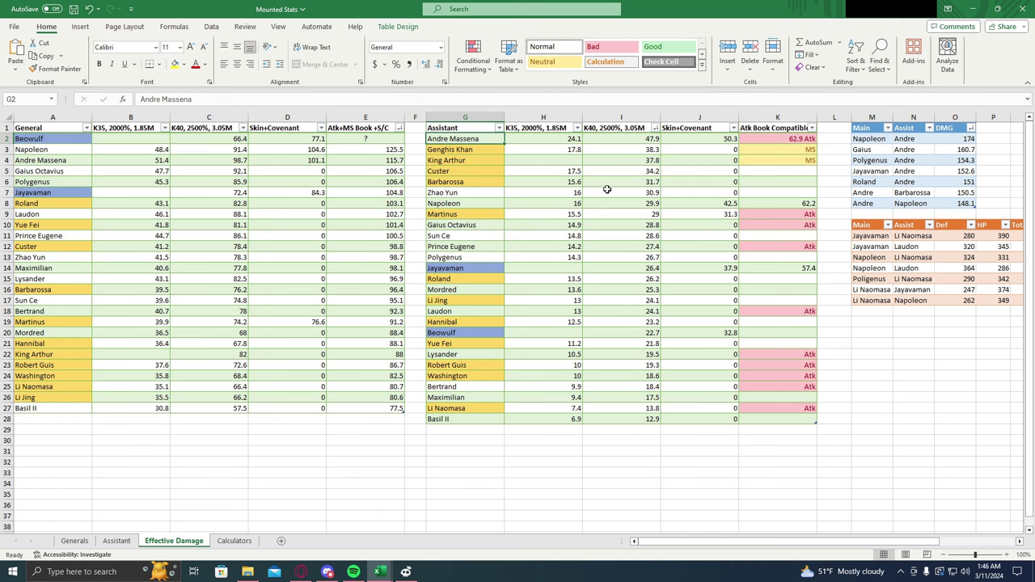
- Scroll across the General and Assistant tables, comparing assistant Jayavaman's 26.4 K40 with Beowulf's 22.7
{"action": "scroll", "coordinate": [783, 252], "scroll_direction": "down", "scroll_amount": 1}
{"action": "scroll", "coordinate": [727, 404], "scroll_direction": "up", "scroll_amount": 1}
{"action": "left_click_drag", "start_coordinate": [668, 546], "coordinate": [739, 524]}
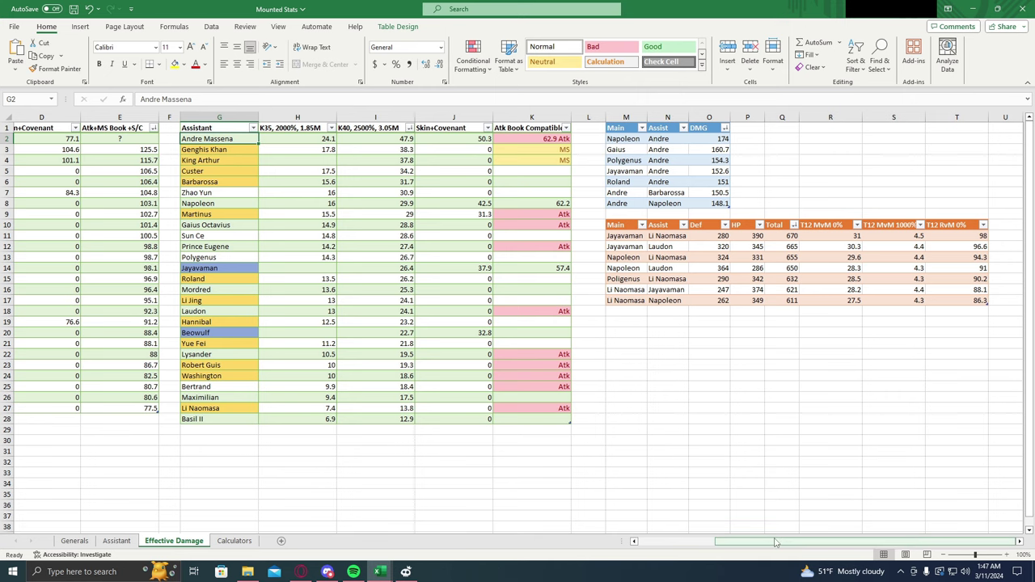
{"action": "left_click_drag", "start_coordinate": [775, 542], "coordinate": [683, 543]}
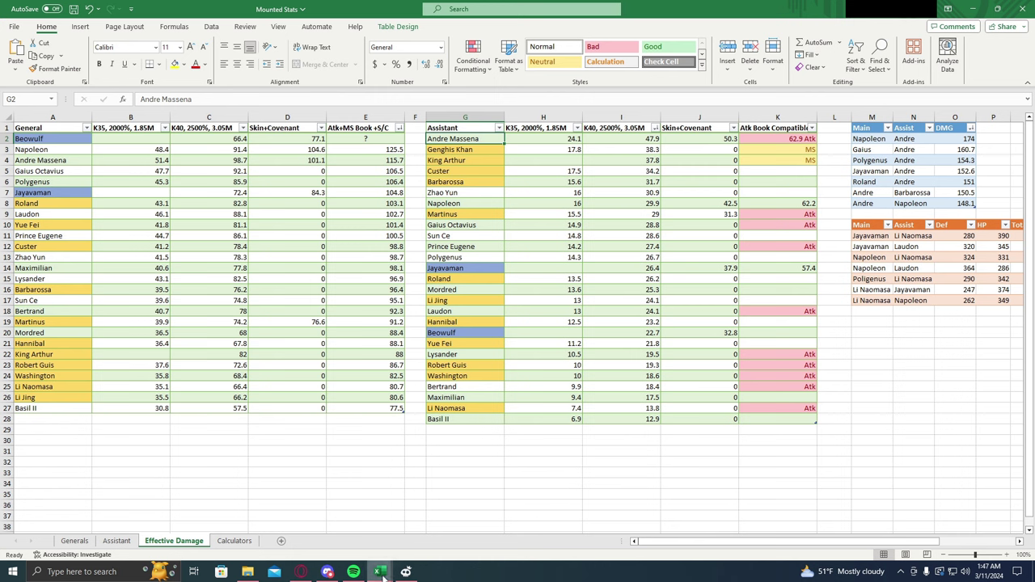
{"action": "mouse_move", "coordinate": [380, 573]}
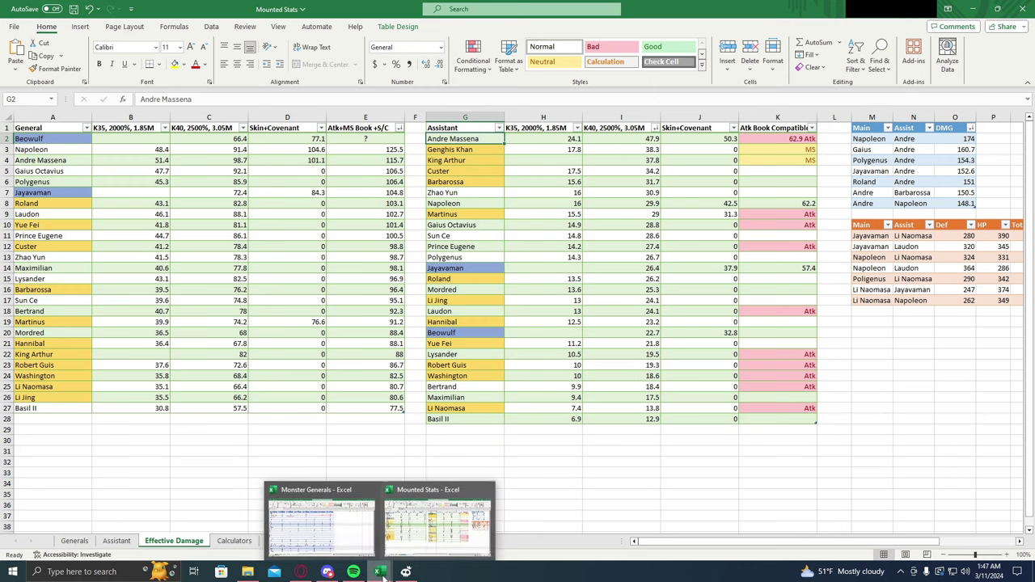
- In the Monster Generals workbook, read Beowulf's Skill Base and Skill 5 values (ATK 81, HP 65)
{"action": "left_click", "coordinate": [353, 542]}
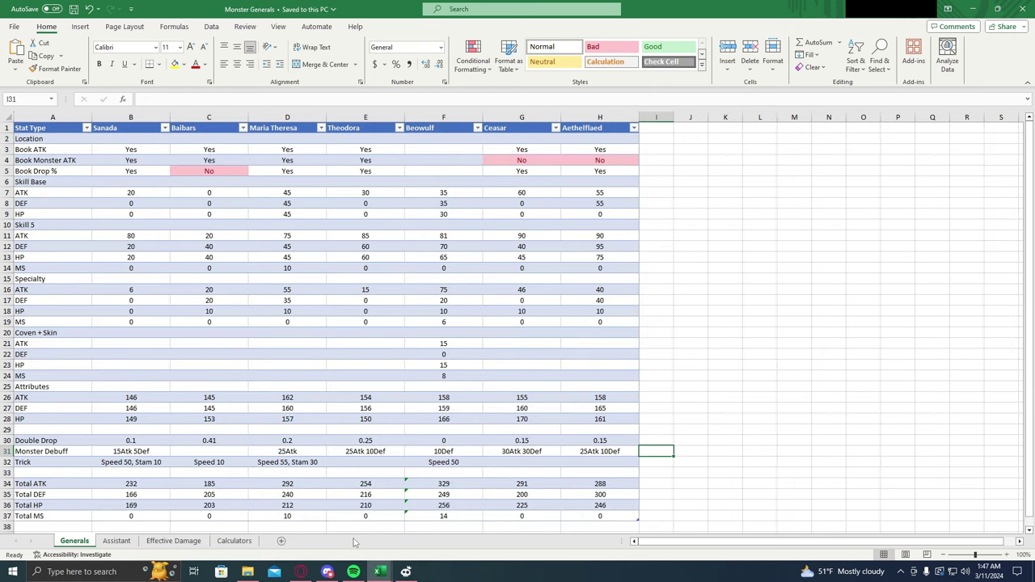
{"action": "left_click", "coordinate": [465, 184]}
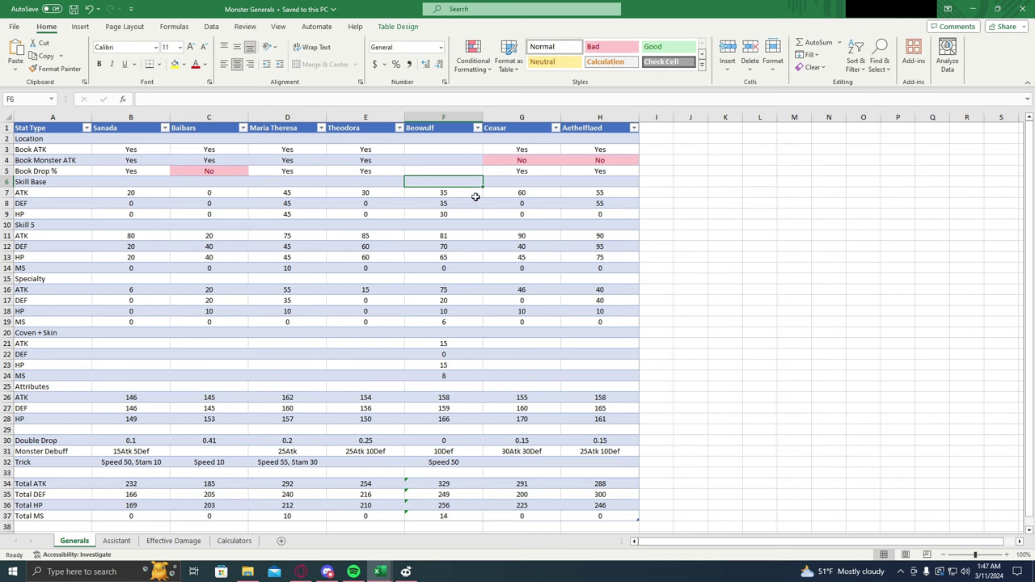
{"action": "left_click", "coordinate": [431, 223]}
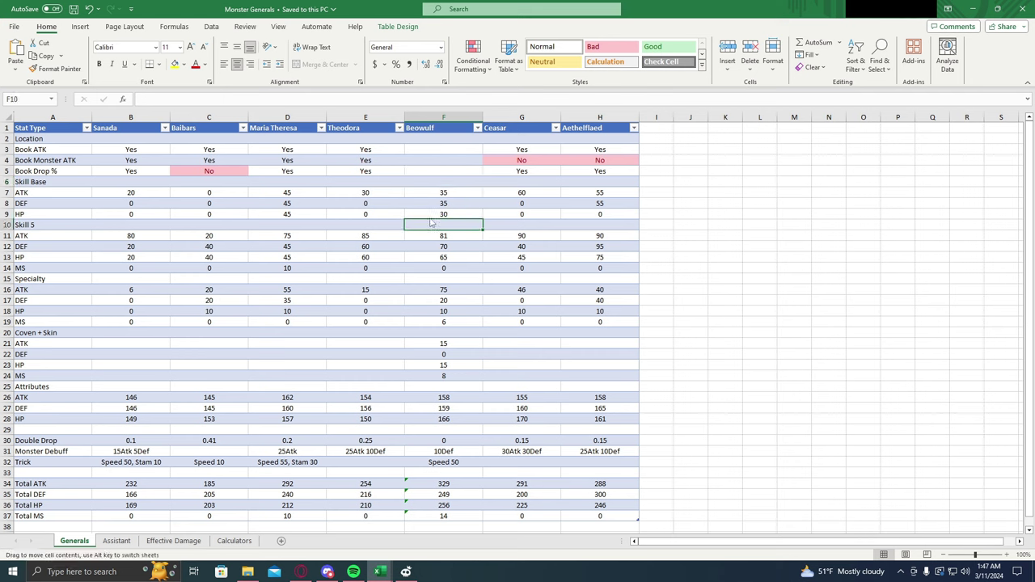
{"action": "left_click", "coordinate": [424, 235]}
{"action": "left_click", "coordinate": [433, 247]}
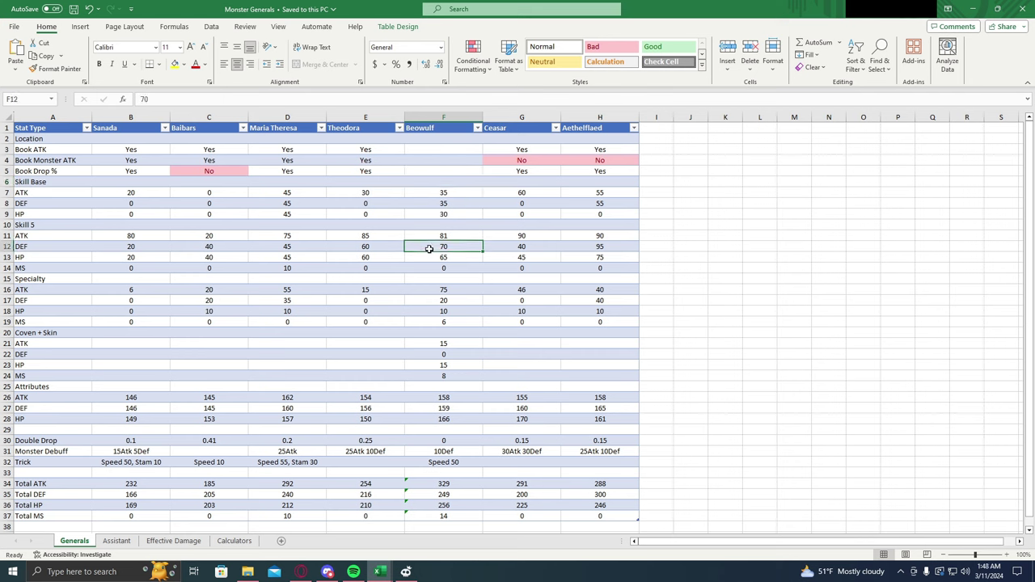
{"action": "left_click", "coordinate": [434, 260]}
{"action": "left_click", "coordinate": [437, 236]}
{"action": "left_click", "coordinate": [433, 246]}
{"action": "left_click", "coordinate": [427, 257]}
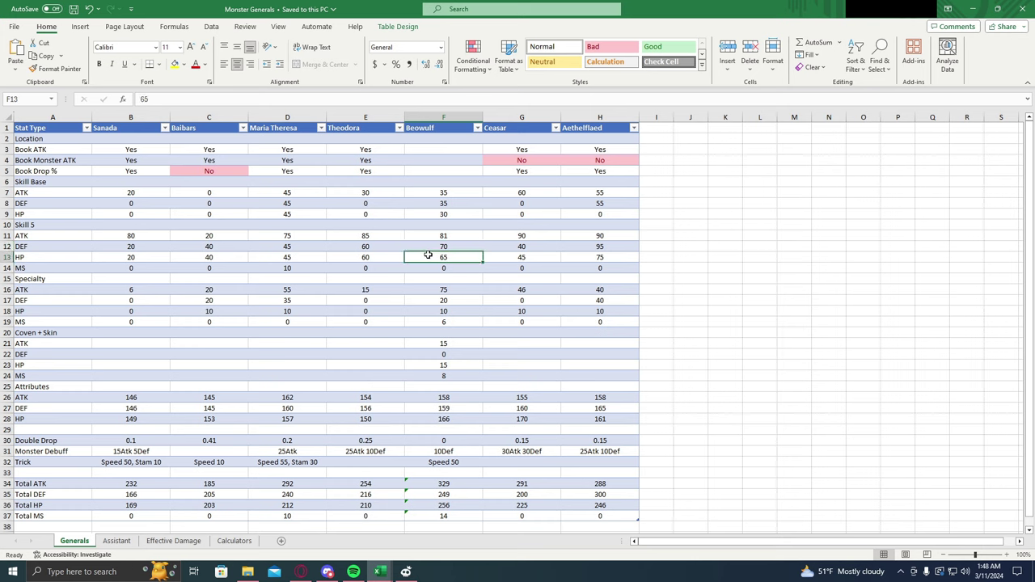
- Check Beowulf's Specialty stats (ATK 75) and the formula behind his Total ATK of 329
{"action": "left_click", "coordinate": [443, 290]}
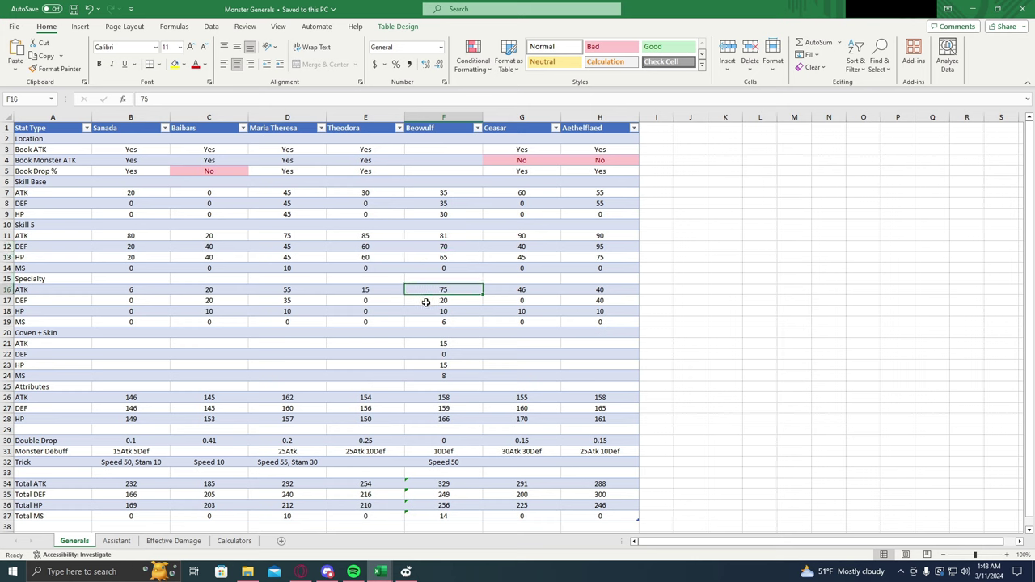
{"action": "left_click", "coordinate": [429, 300]}
{"action": "left_click", "coordinate": [429, 311]}
{"action": "left_click", "coordinate": [430, 298]}
{"action": "left_click", "coordinate": [433, 288]}
{"action": "left_click", "coordinate": [462, 487]}
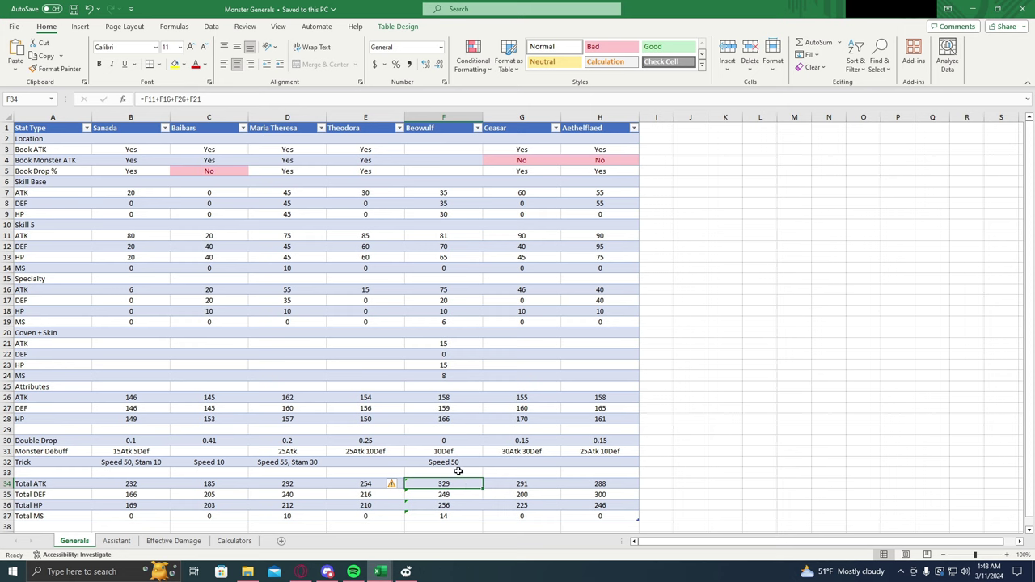
{"action": "left_click", "coordinate": [310, 486]}
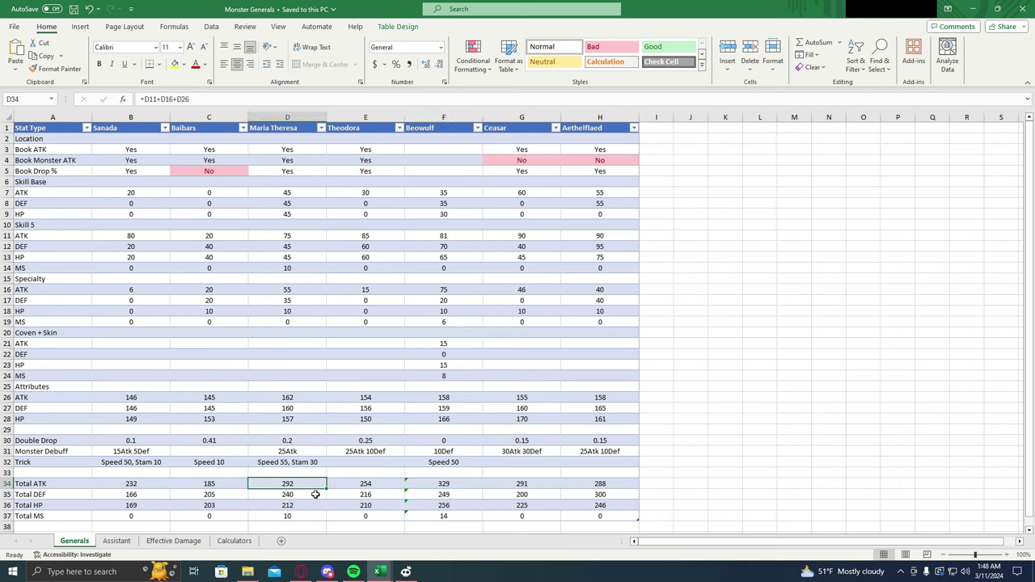
{"action": "left_click", "coordinate": [429, 488]}
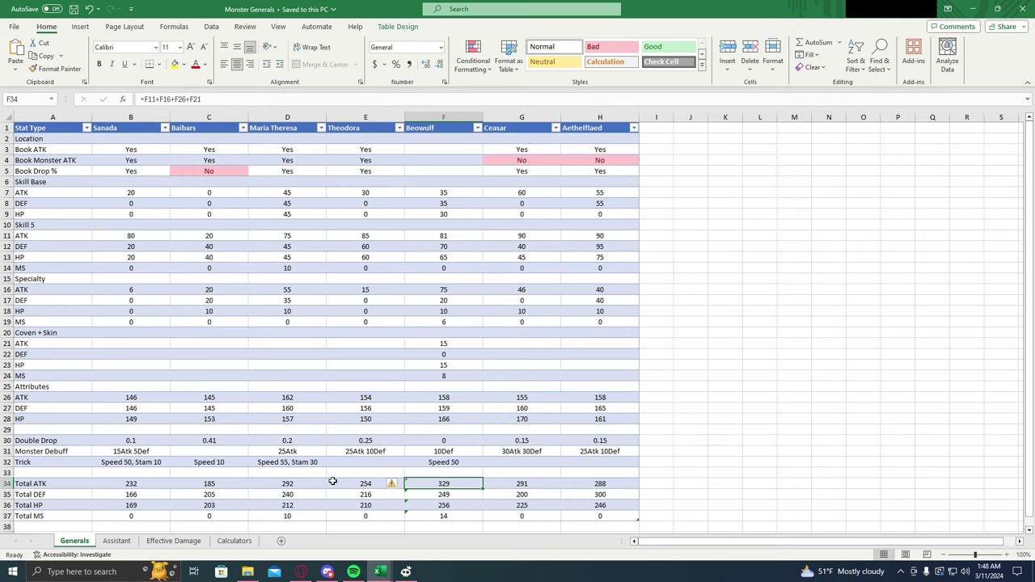
{"action": "key", "text": "Down"}
{"action": "key", "text": "Down"}
{"action": "key", "text": "Down"}
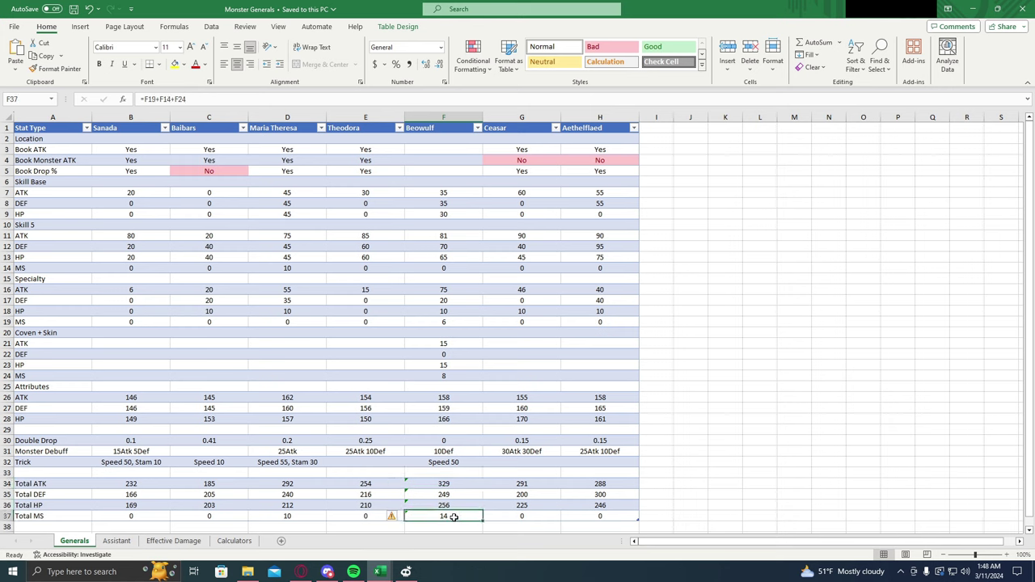
{"action": "left_click", "coordinate": [459, 494]}
{"action": "left_click", "coordinate": [461, 504]}
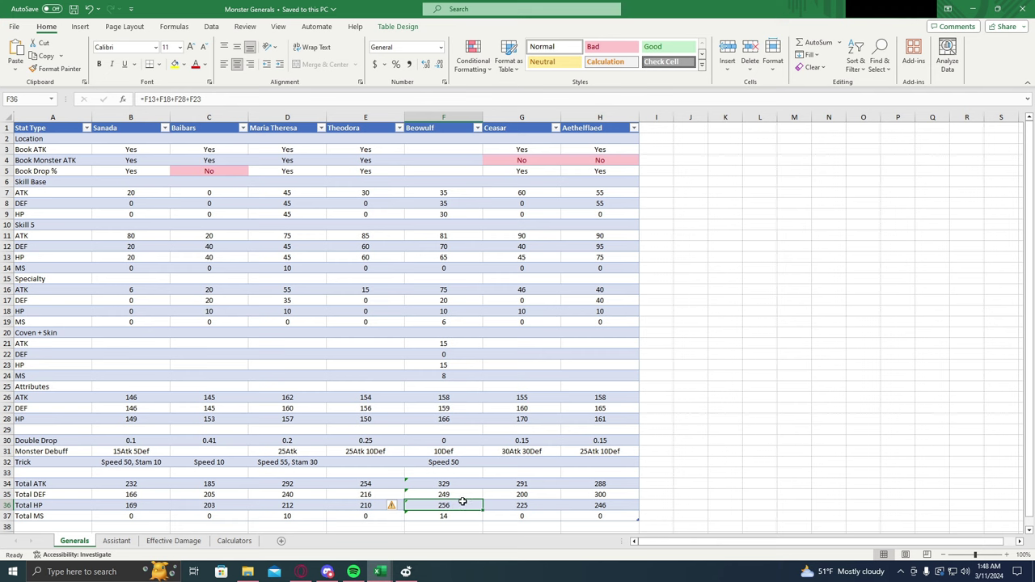
{"action": "left_click", "coordinate": [465, 494]}
{"action": "left_click", "coordinate": [457, 483]}
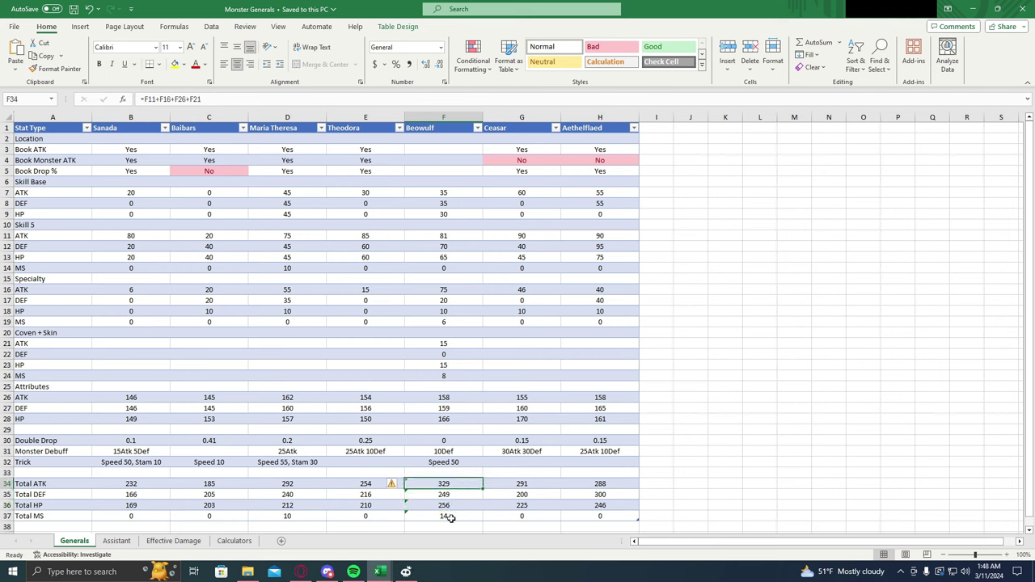
{"action": "left_click", "coordinate": [456, 514]}
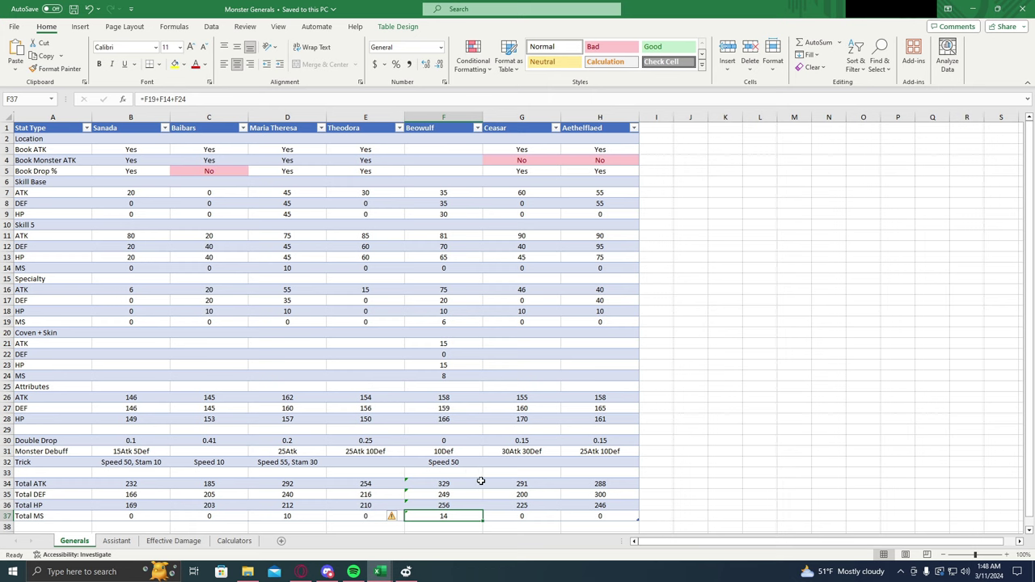
{"action": "left_click", "coordinate": [460, 452]}
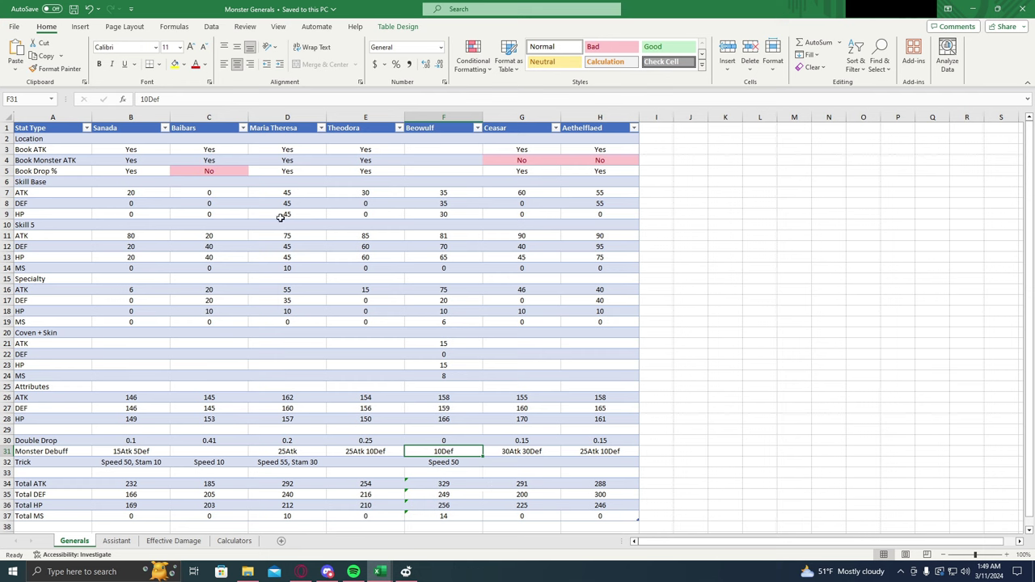
{"action": "left_click", "coordinate": [316, 463]}
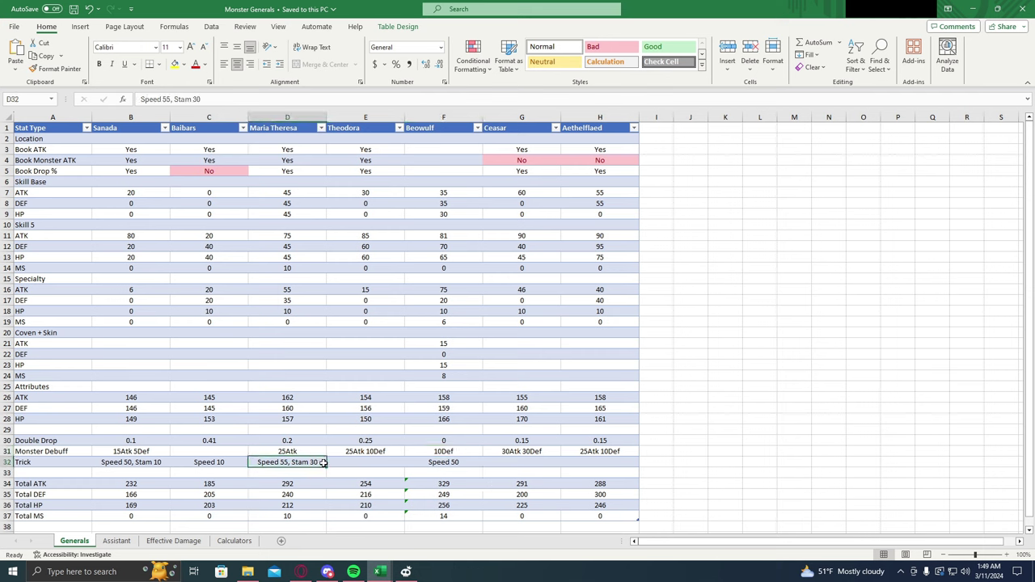
{"action": "left_click", "coordinate": [299, 451]}
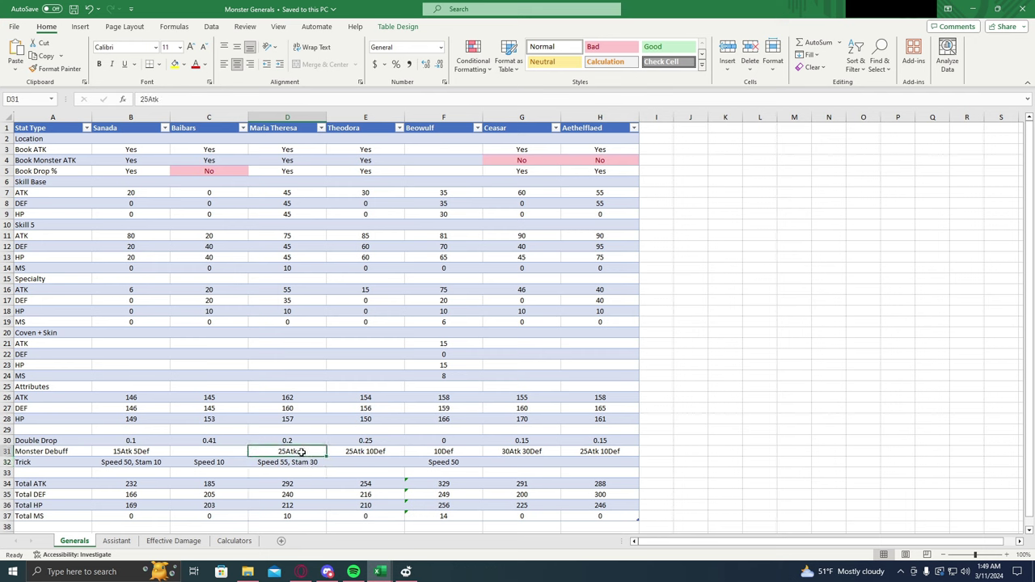
{"action": "left_click", "coordinate": [307, 443]}
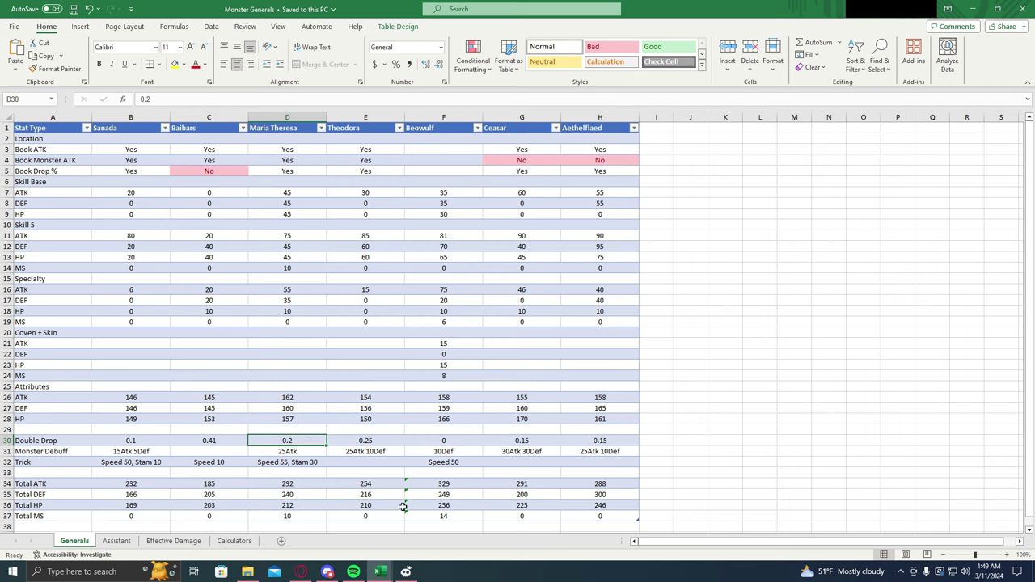
{"action": "left_click", "coordinate": [419, 443]}
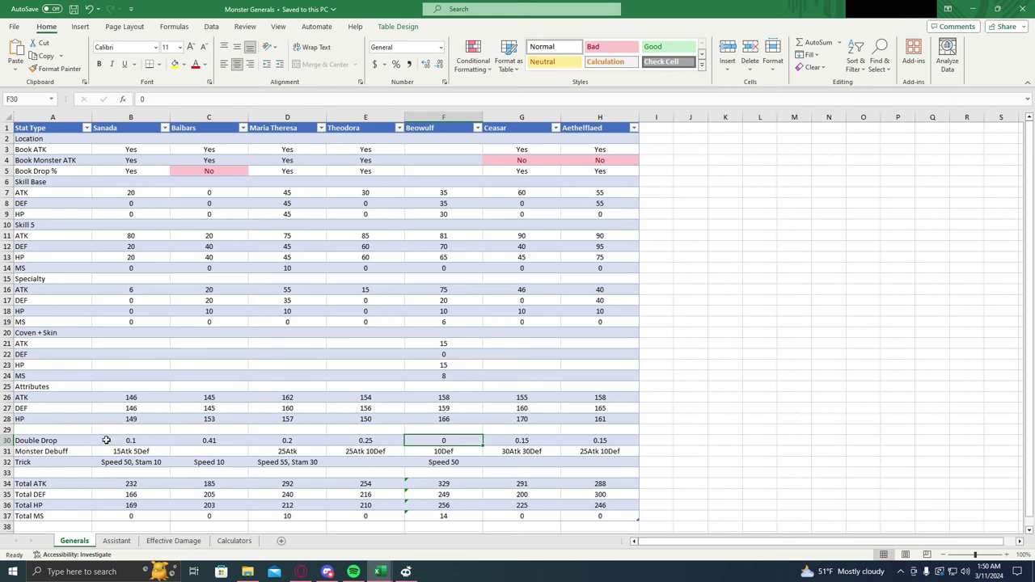
{"action": "left_click", "coordinate": [121, 441]}
{"action": "left_click", "coordinate": [196, 440]}
{"action": "left_click", "coordinate": [286, 438]}
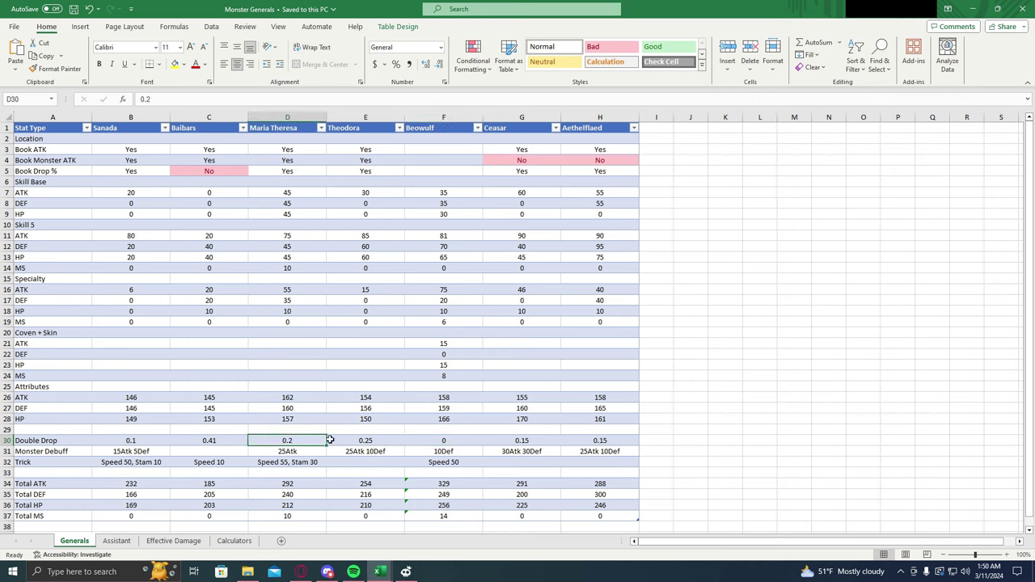
{"action": "left_click", "coordinate": [217, 439]}
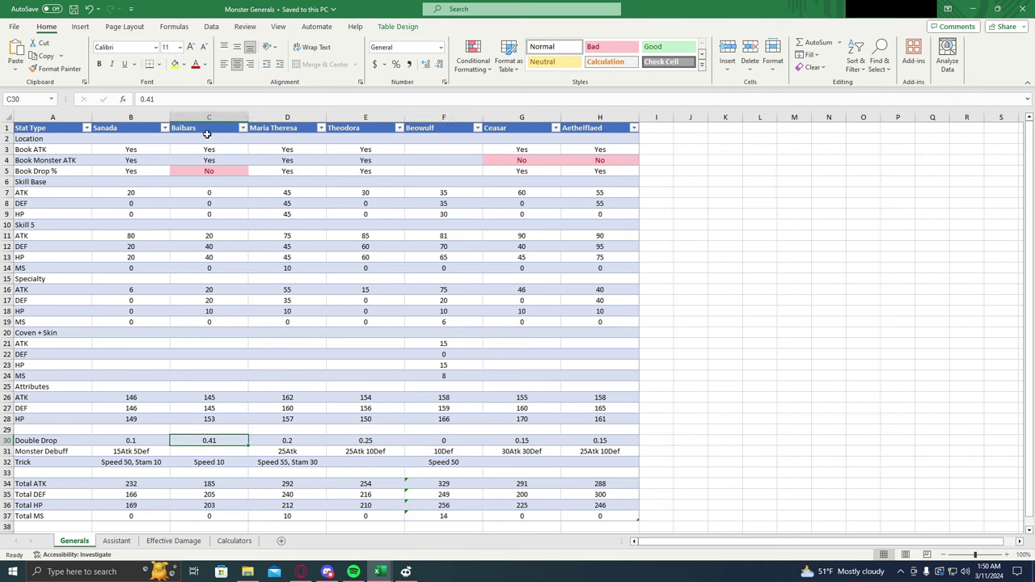
{"action": "left_click", "coordinate": [221, 172]}
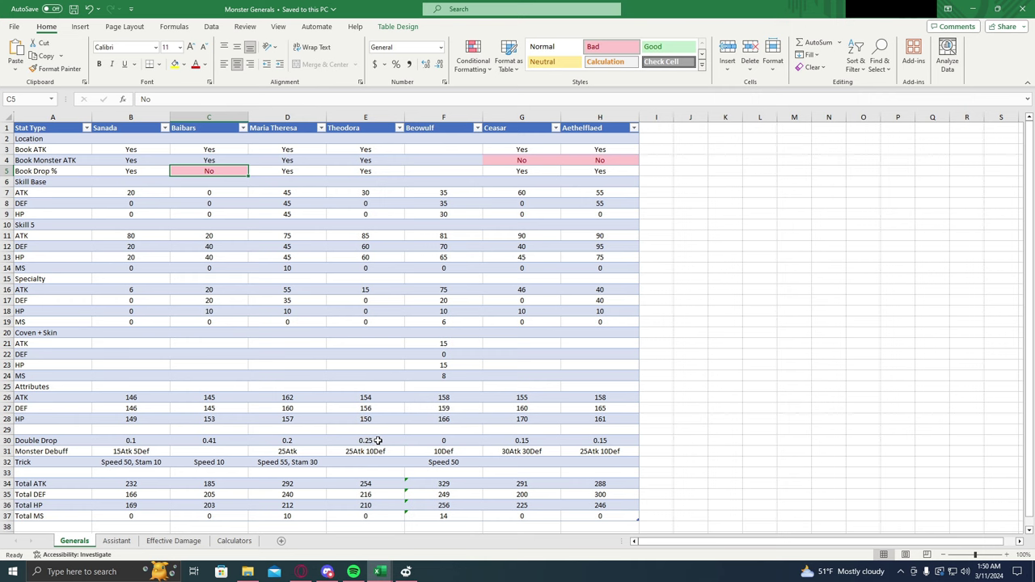
{"action": "left_click", "coordinate": [378, 440]}
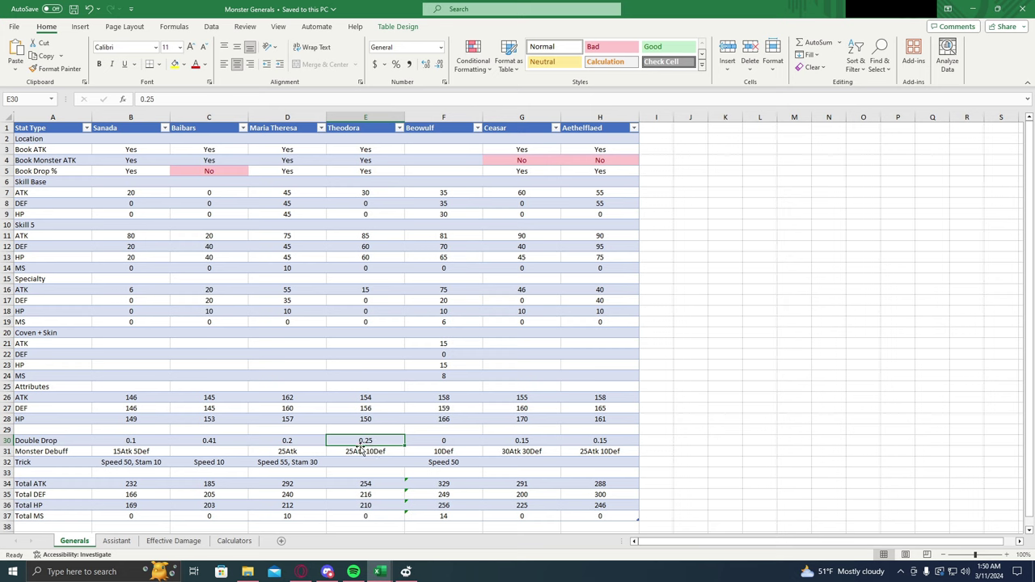
{"action": "left_click", "coordinate": [243, 443]}
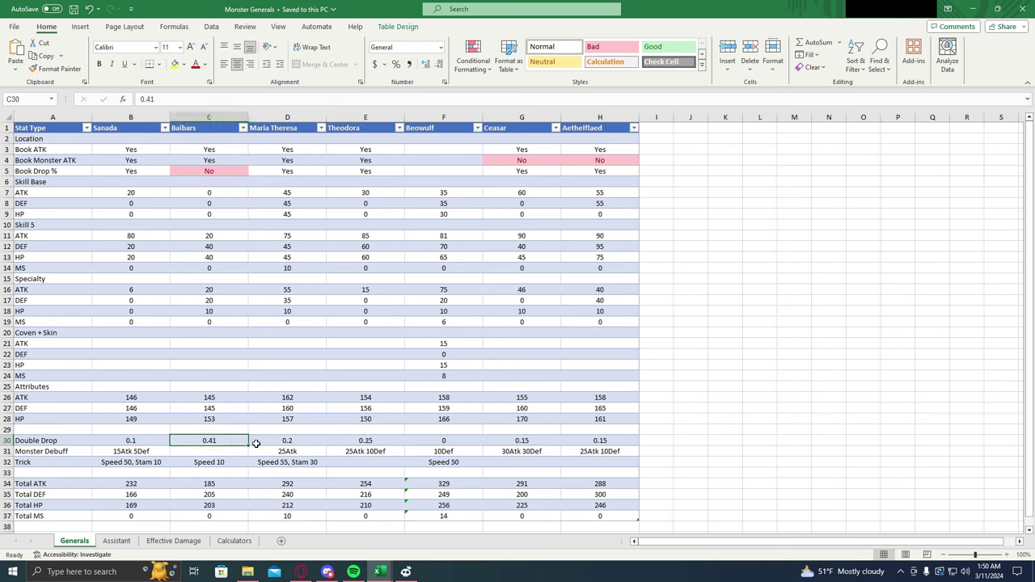
{"action": "left_click", "coordinate": [358, 441]}
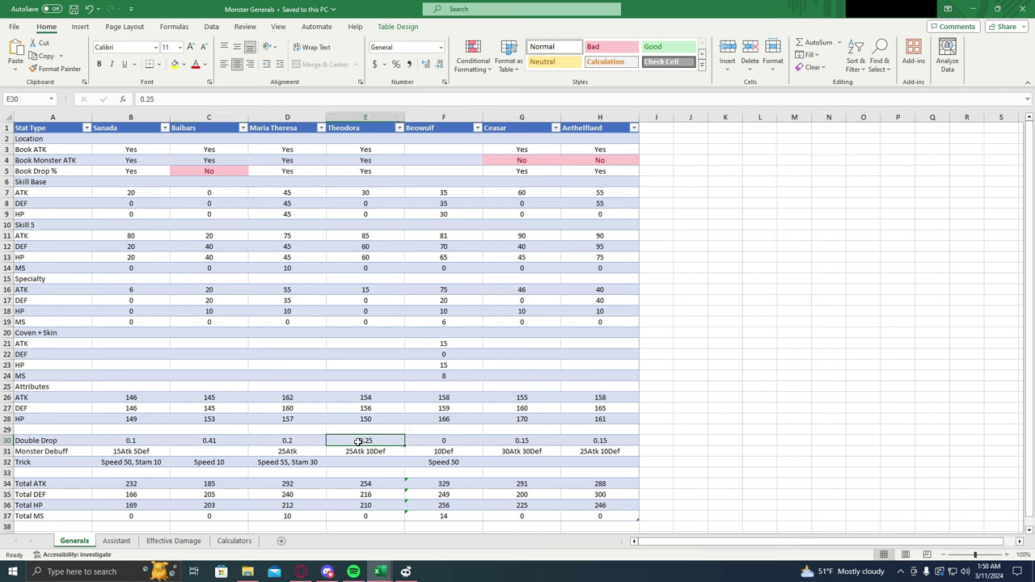
{"action": "left_click", "coordinate": [129, 439]}
{"action": "left_click", "coordinate": [346, 442]}
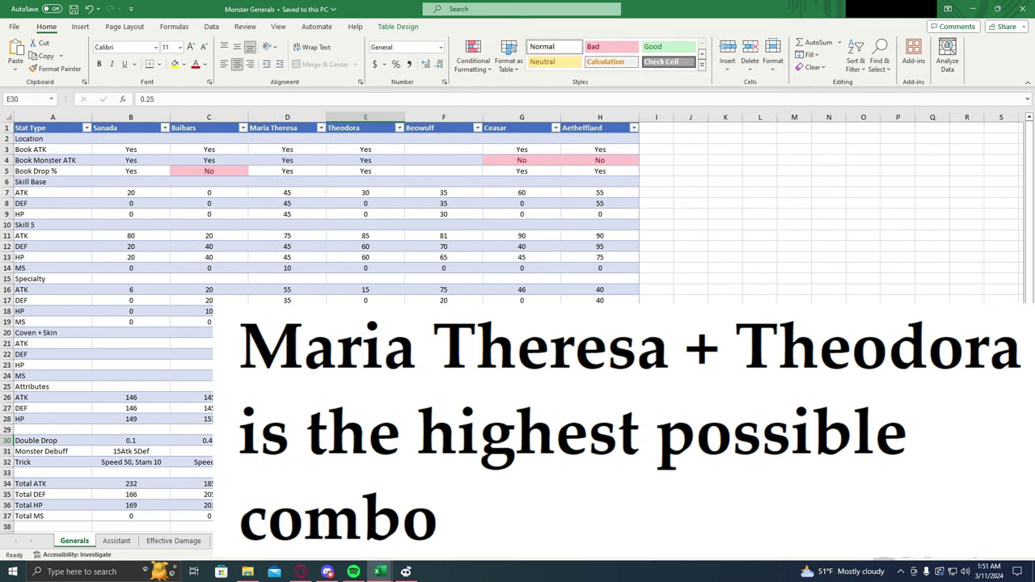
{"action": "left_click", "coordinate": [287, 440]}
{"action": "left_click", "coordinate": [287, 429]}
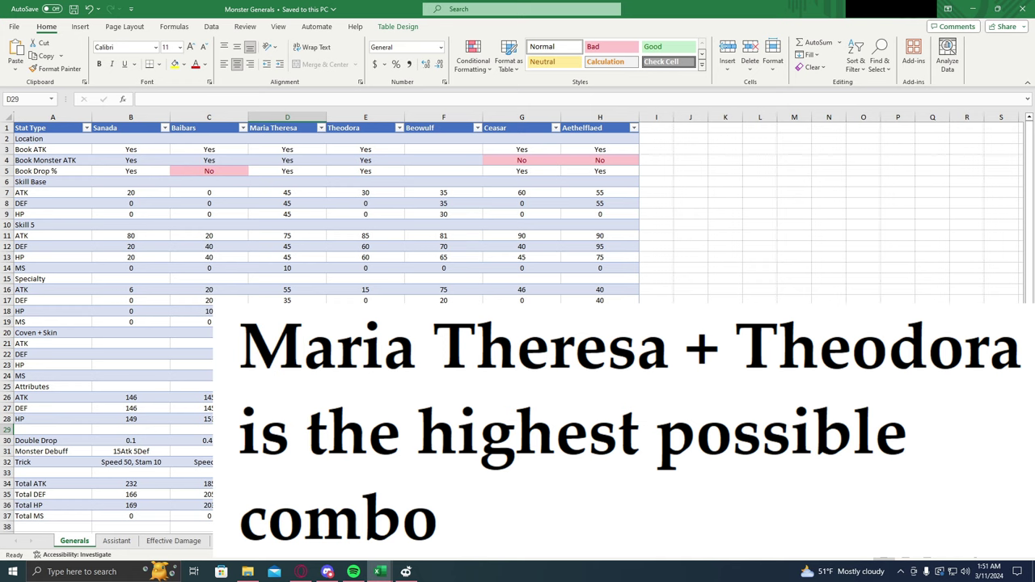
{"action": "left_click", "coordinate": [521, 452]}
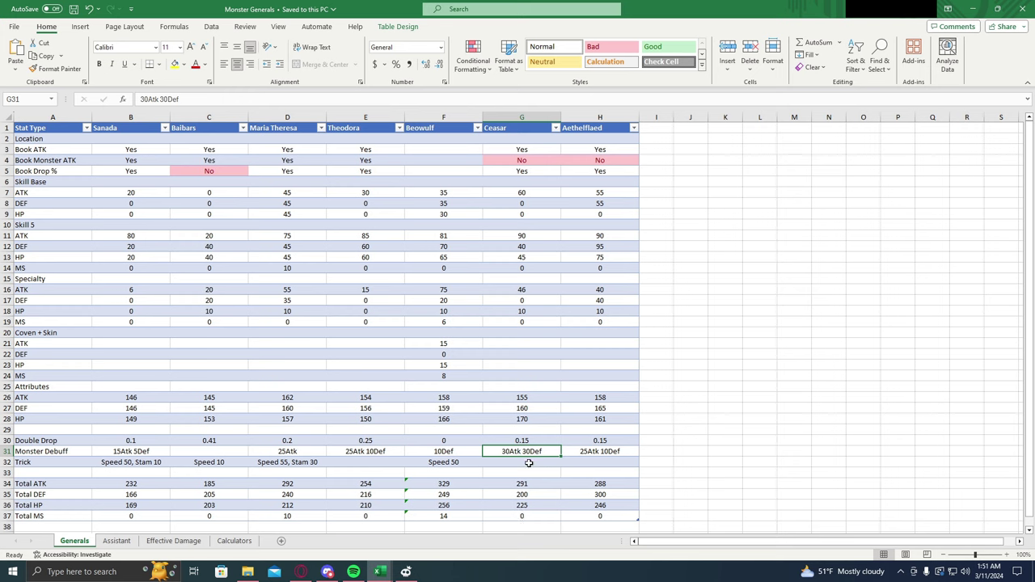
{"action": "left_click", "coordinate": [534, 458]}
{"action": "left_click", "coordinate": [533, 453]}
{"action": "left_click", "coordinate": [117, 541]}
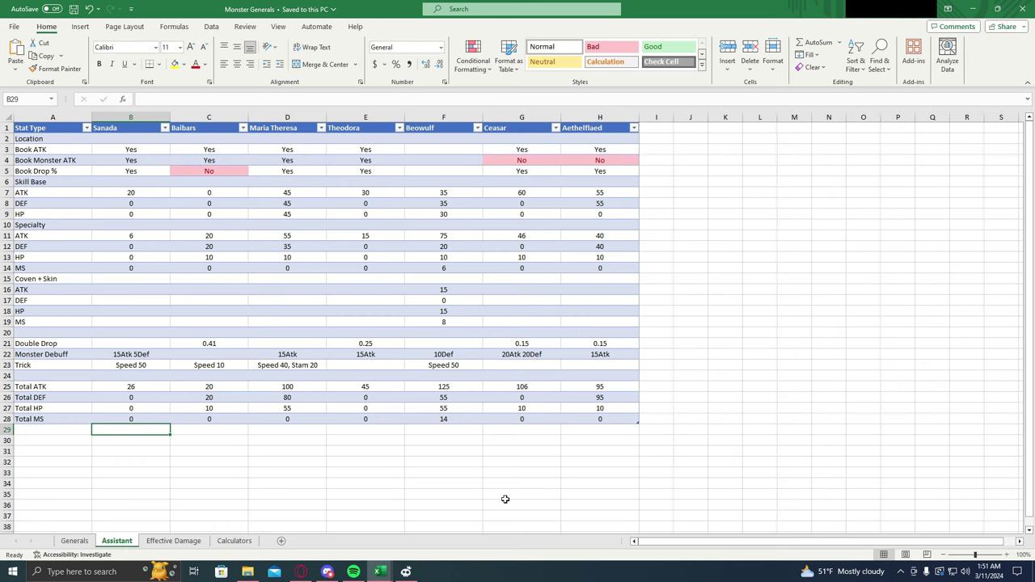
{"action": "left_click", "coordinate": [383, 377]}
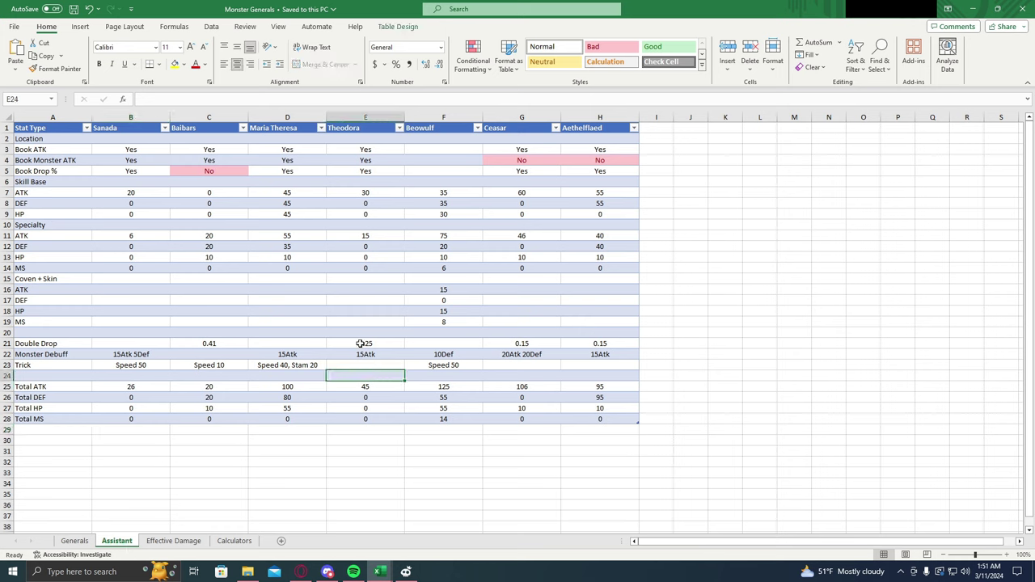
{"action": "left_click", "coordinate": [361, 343]}
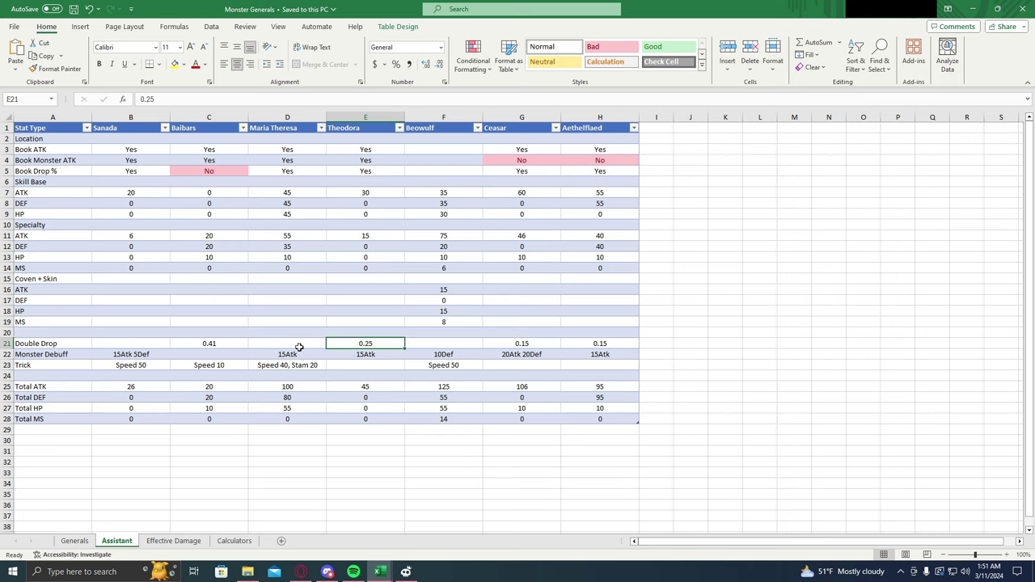
{"action": "left_click", "coordinate": [215, 343]}
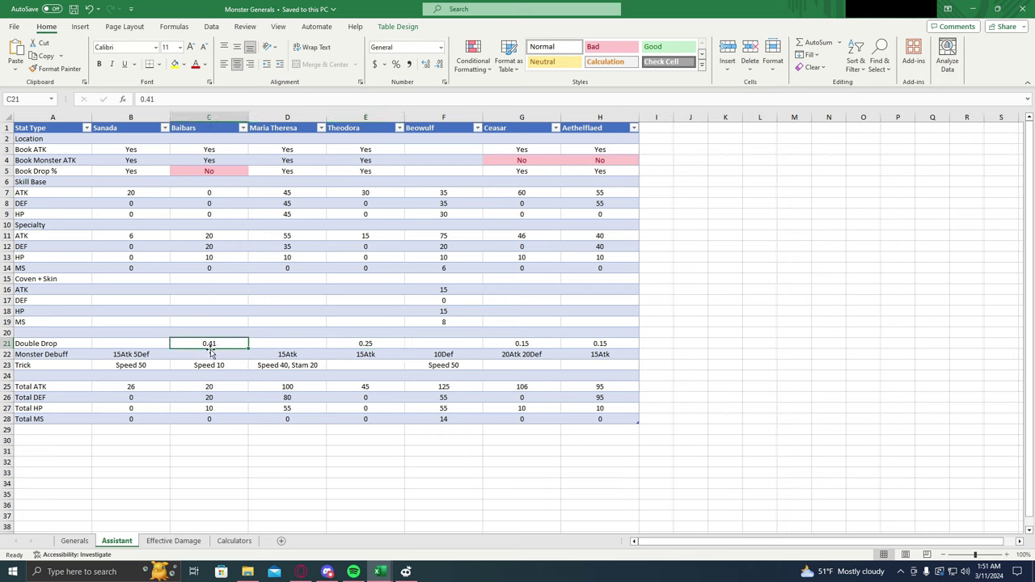
{"action": "left_click", "coordinate": [367, 362]}
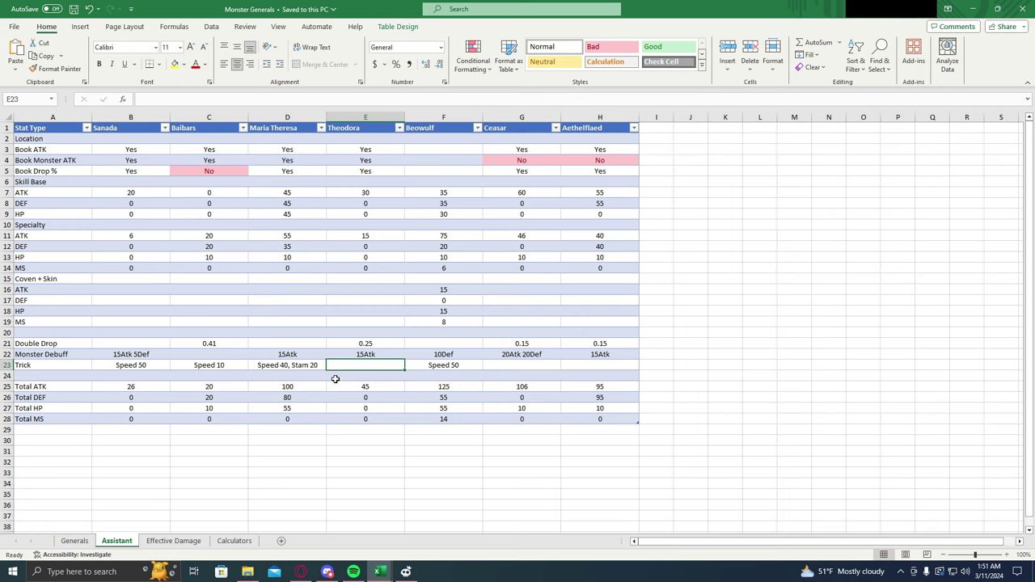
{"action": "left_click", "coordinate": [574, 386]}
{"action": "left_click", "coordinate": [429, 392]}
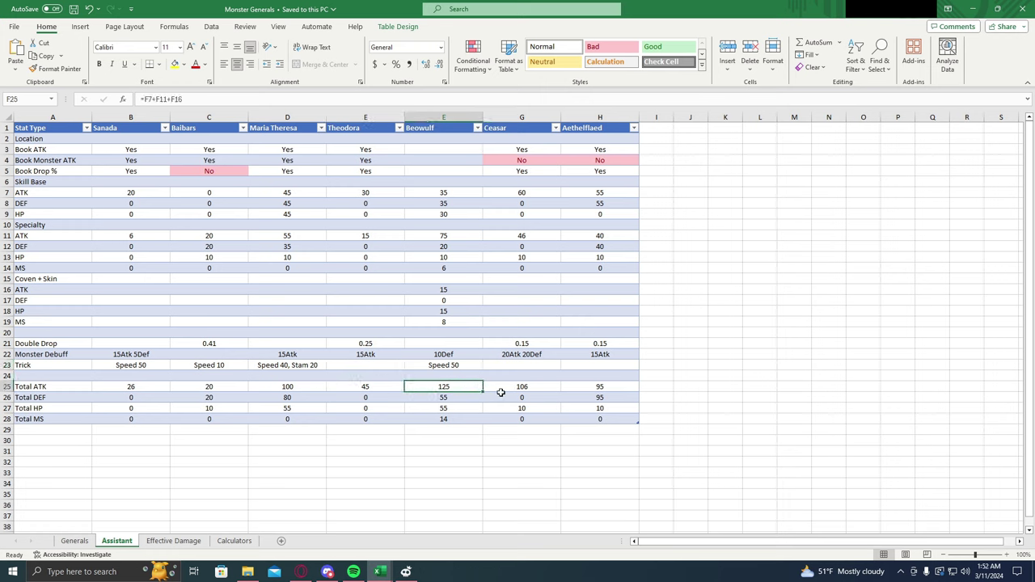
{"action": "left_click", "coordinate": [466, 421]}
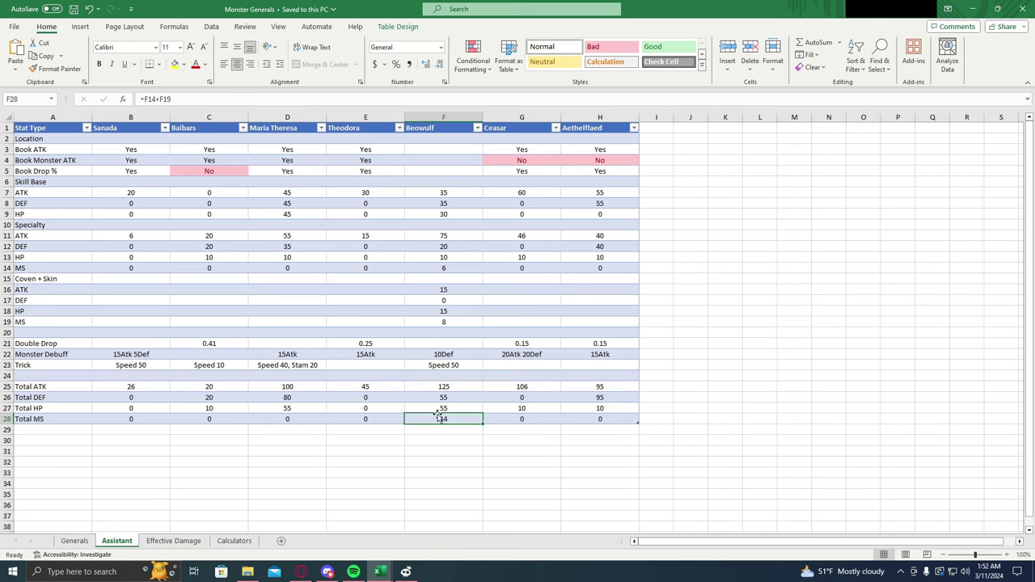
{"action": "left_click", "coordinate": [471, 356]}
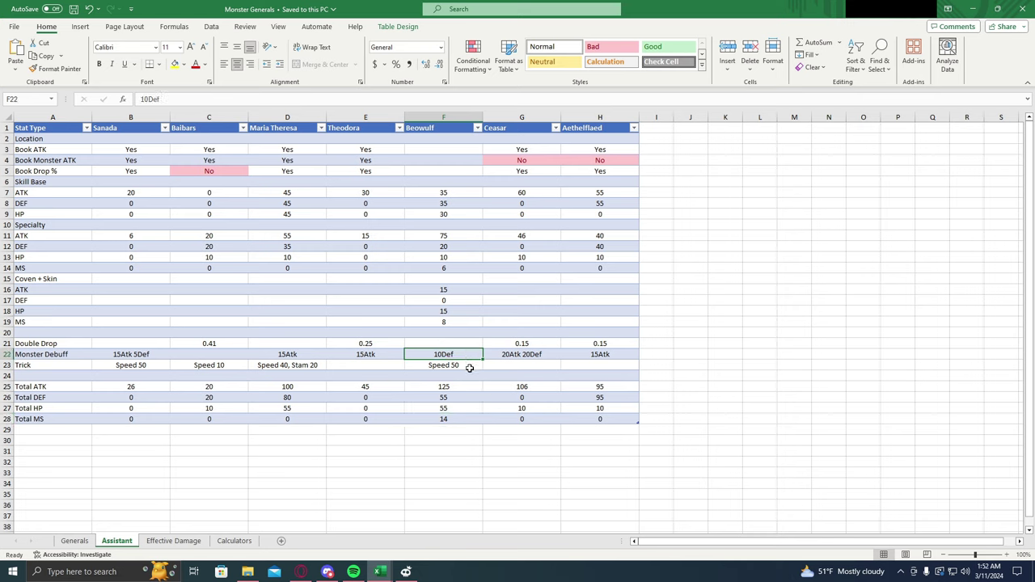
{"action": "left_click", "coordinate": [467, 366]}
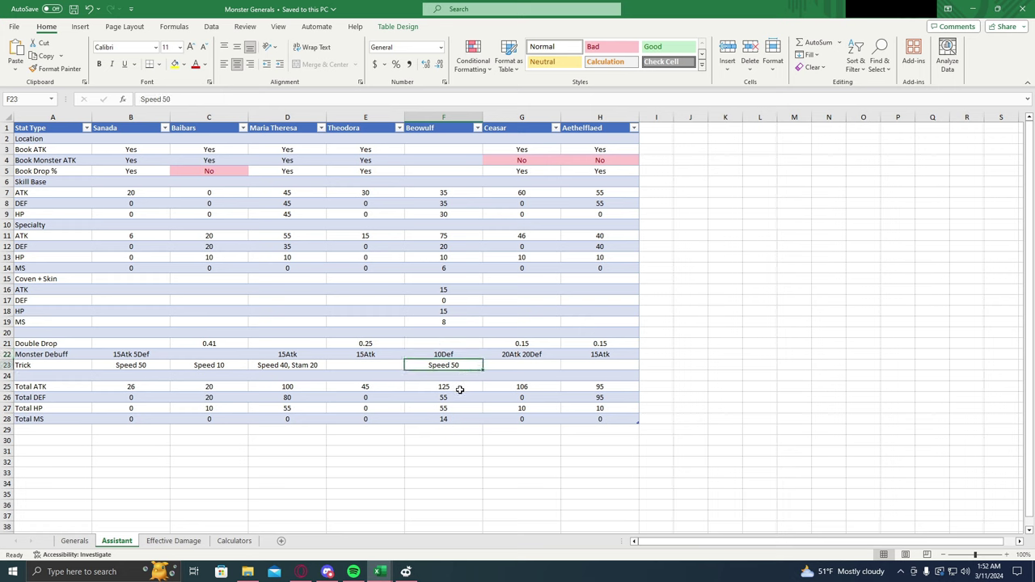
{"action": "left_click", "coordinate": [458, 386]}
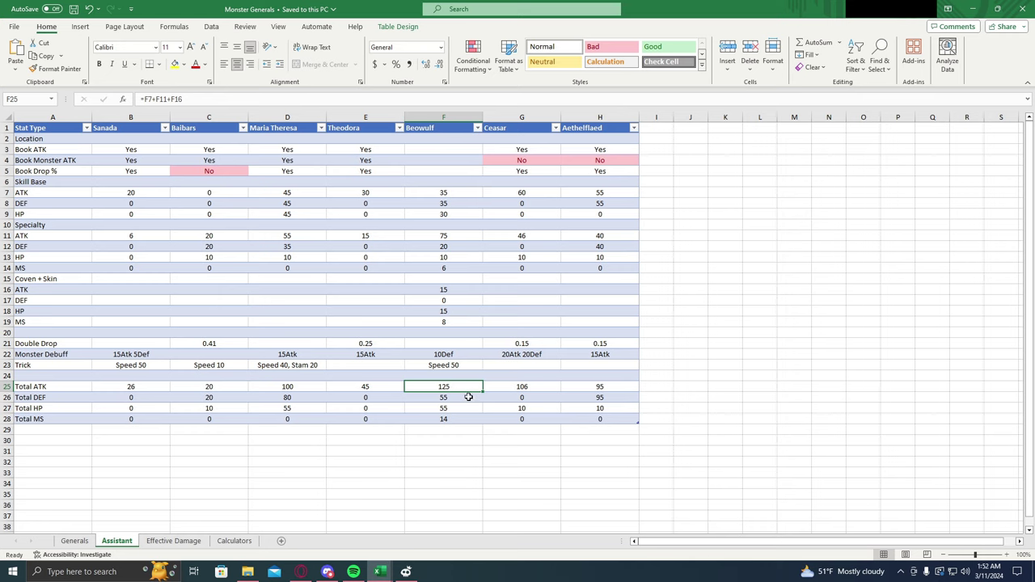
{"action": "left_click", "coordinate": [463, 366]}
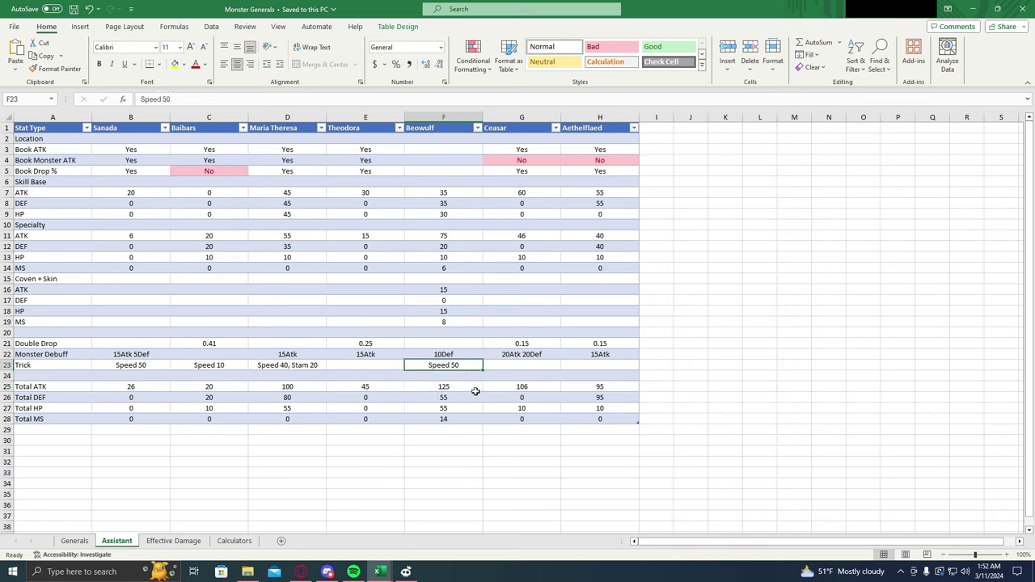
{"action": "left_click", "coordinate": [464, 357]}
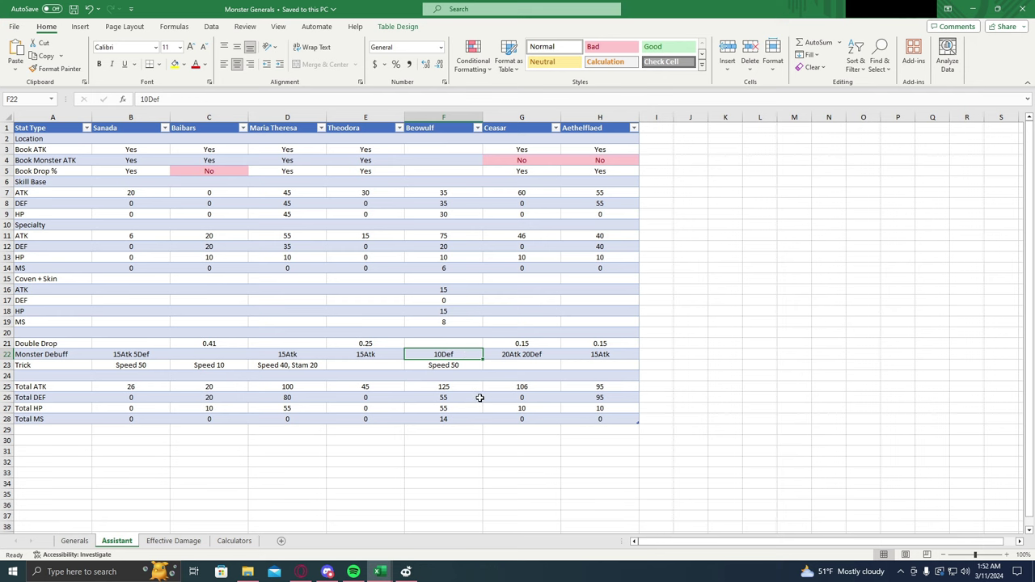
- Open the Effective Damage sheet and check Napoleon's top damage value of 104.6
{"action": "left_click", "coordinate": [174, 541]}
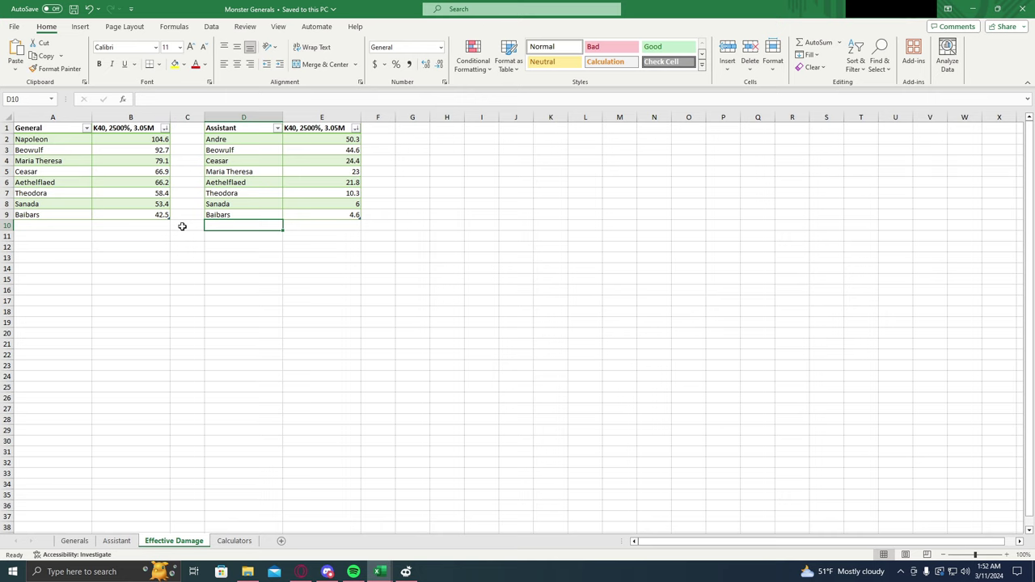
{"action": "left_click", "coordinate": [182, 226]}
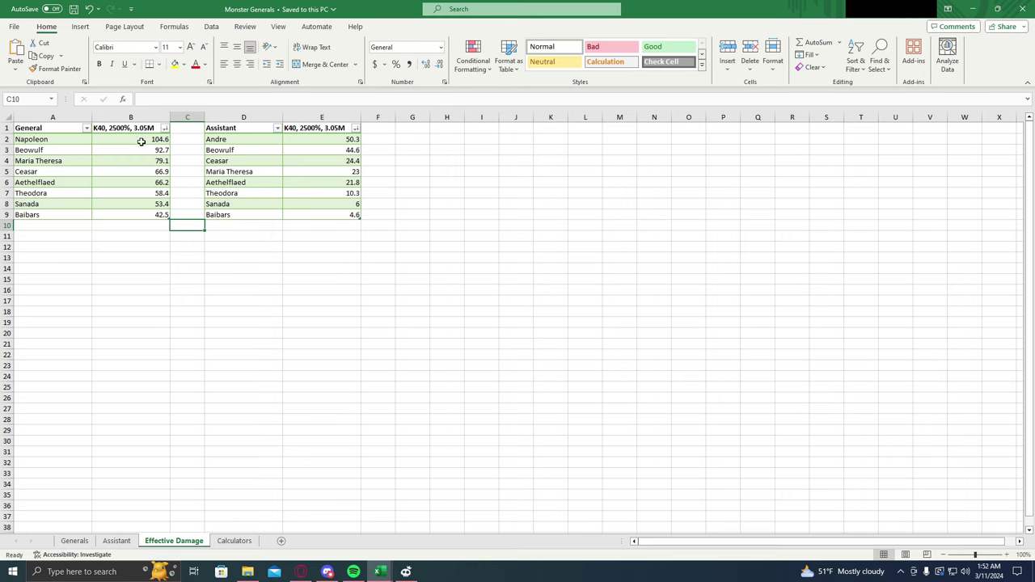
{"action": "left_click", "coordinate": [143, 139]}
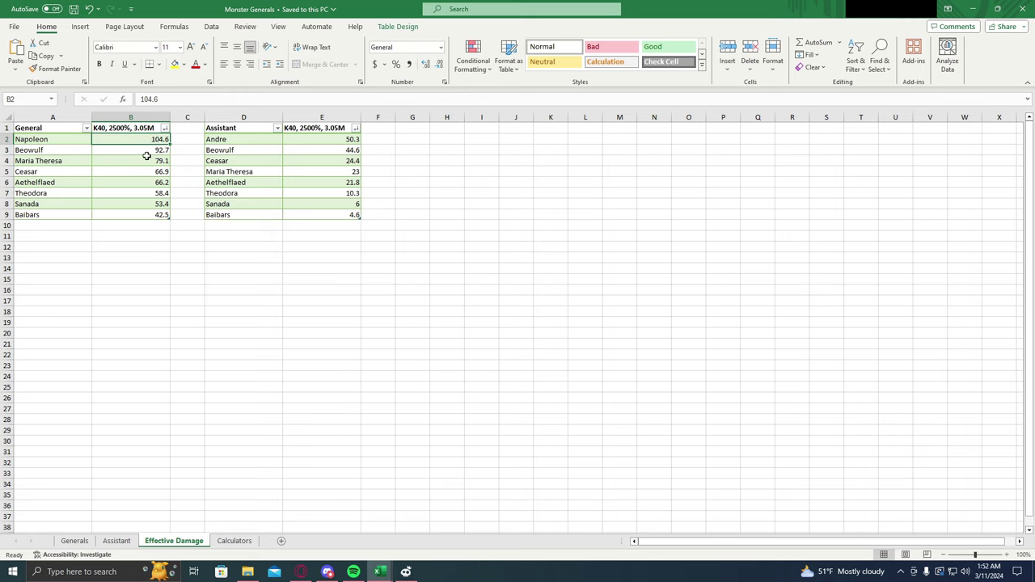
- On the Generals sheet, compare Book Monster ATK for Ceasar, Aethelflaed and Beowulf's empty entry, then return to Effective Damage
{"action": "left_click", "coordinate": [73, 541]}
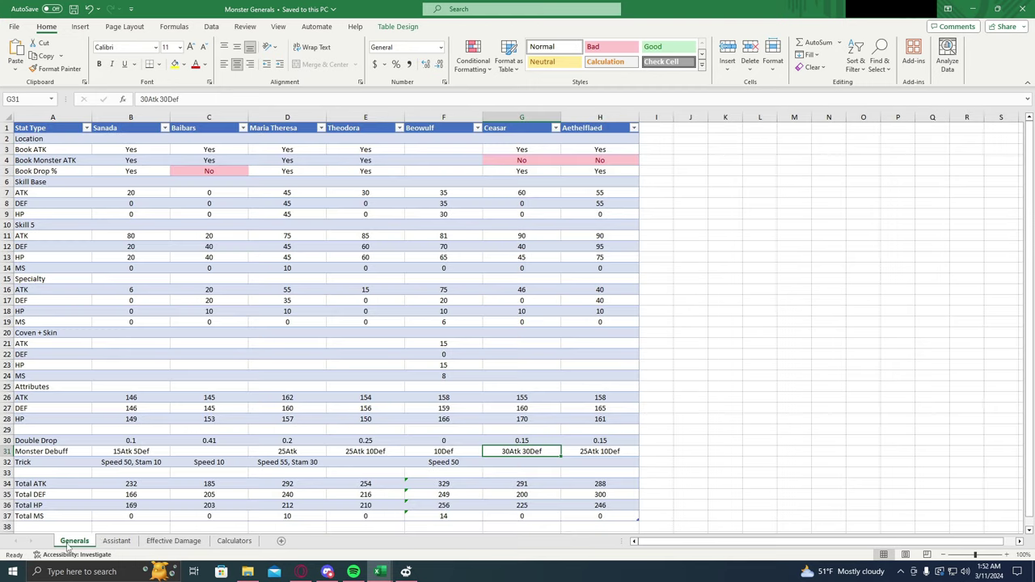
{"action": "left_click", "coordinate": [503, 161]}
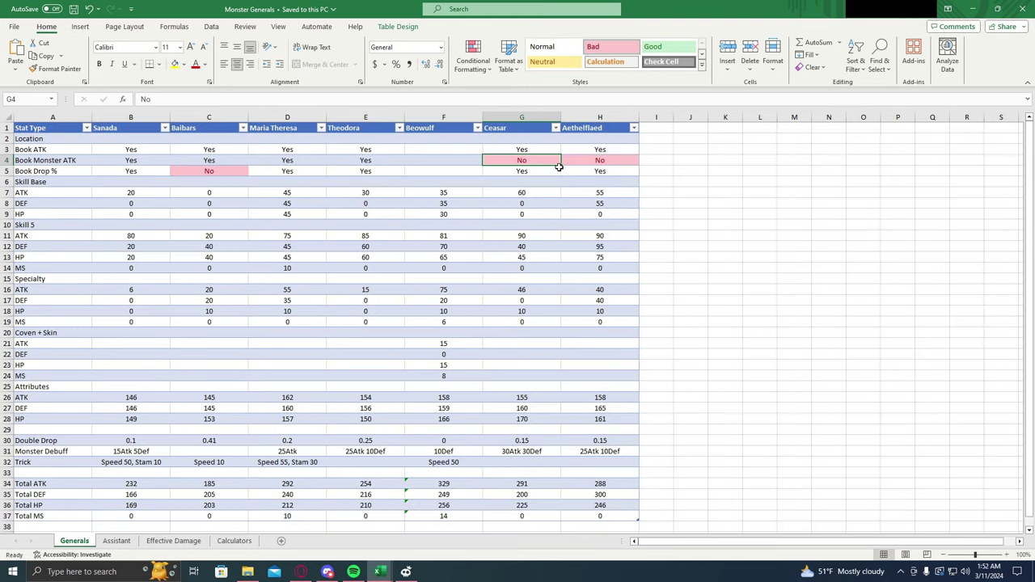
{"action": "left_click", "coordinate": [602, 160]}
{"action": "left_click", "coordinate": [539, 160]}
{"action": "left_click", "coordinate": [588, 160]}
{"action": "left_click", "coordinate": [556, 161]}
{"action": "left_click", "coordinate": [429, 162]}
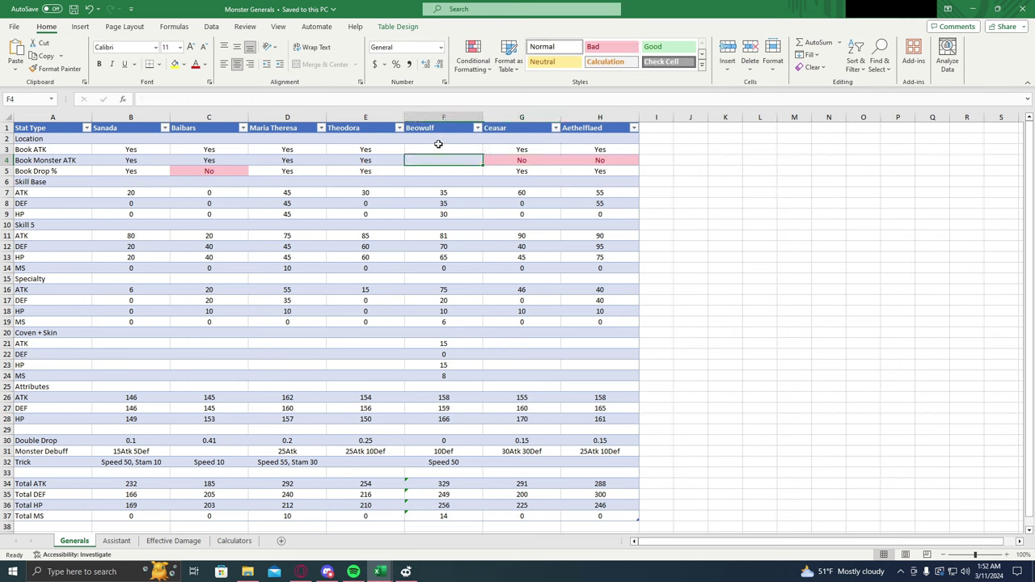
{"action": "left_click", "coordinate": [175, 541]}
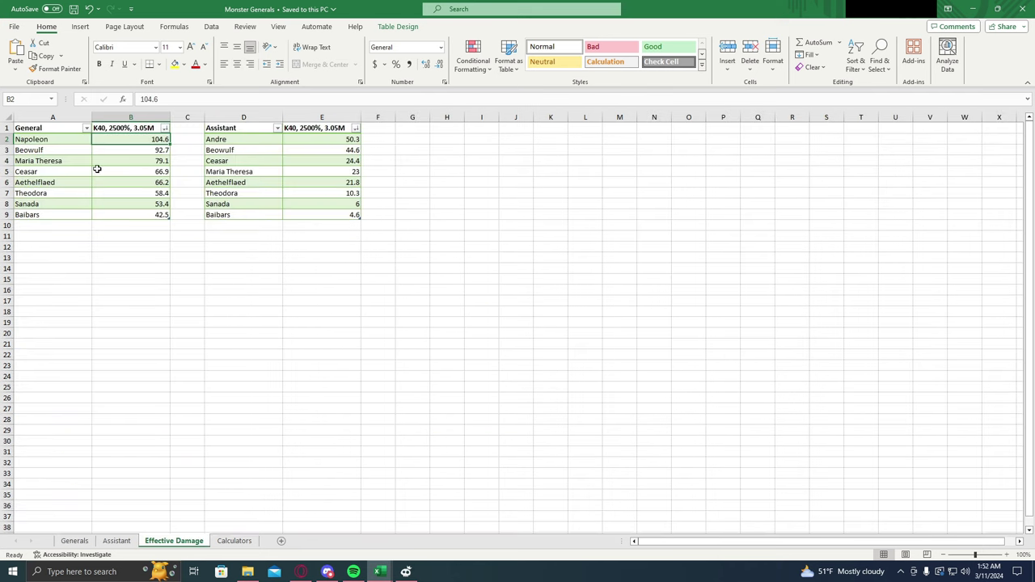
{"action": "left_click", "coordinate": [146, 150]}
{"action": "left_click", "coordinate": [114, 161]}
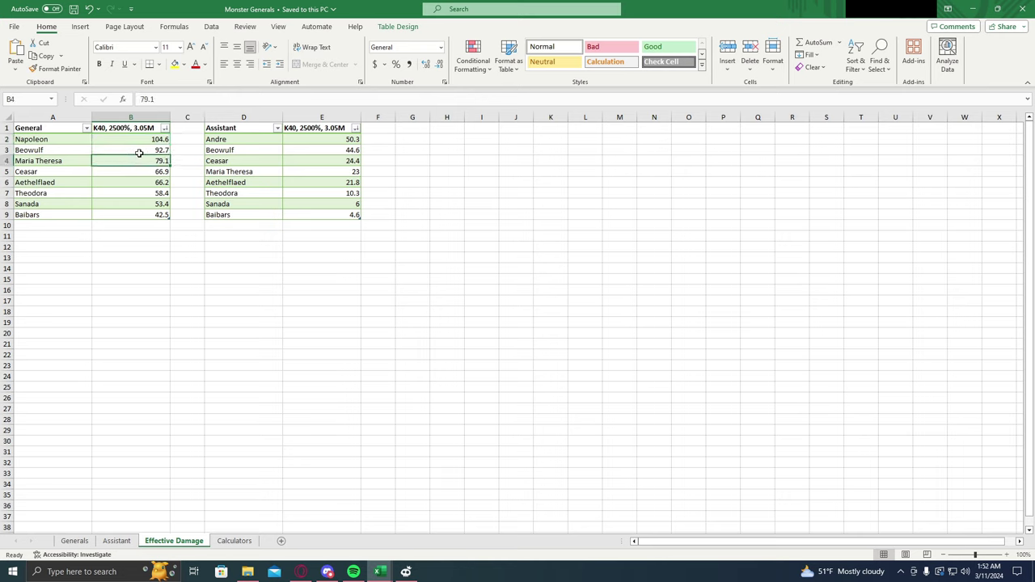
{"action": "left_click_drag", "start_coordinate": [139, 156], "coordinate": [143, 148]}
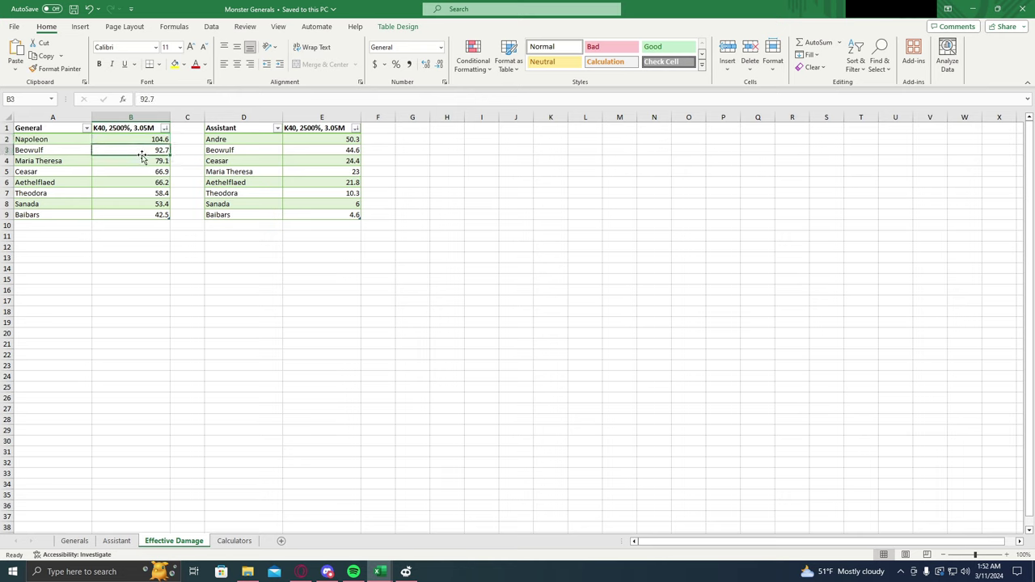
{"action": "left_click", "coordinate": [149, 139]}
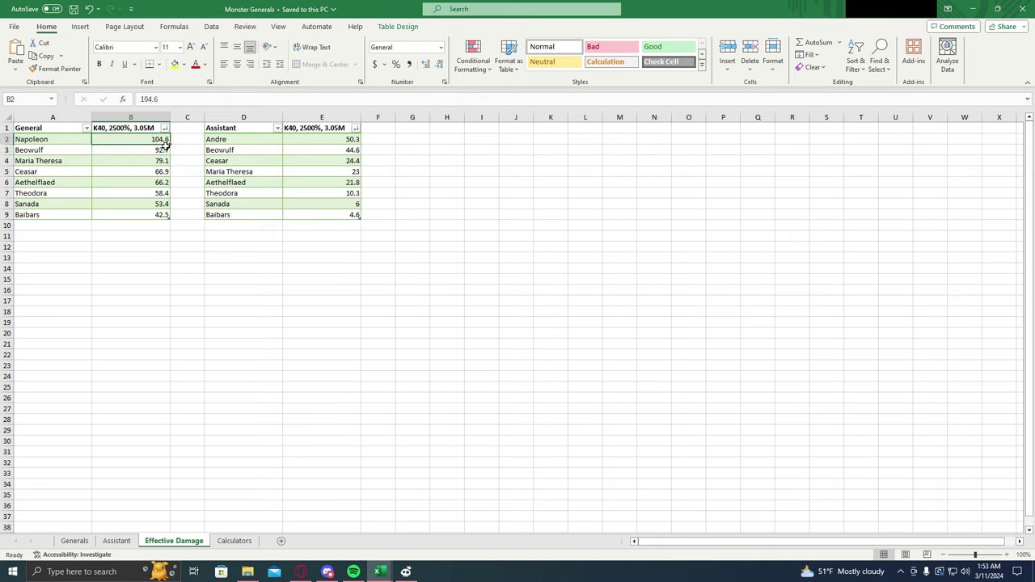
{"action": "left_click", "coordinate": [119, 153]}
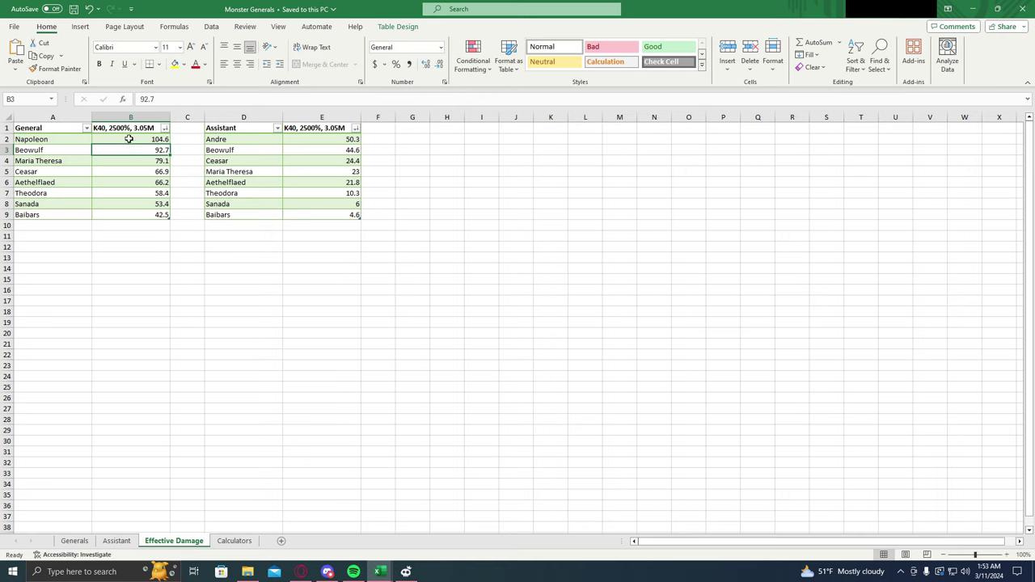
{"action": "left_click", "coordinate": [128, 139]}
{"action": "left_click", "coordinate": [136, 150]}
{"action": "left_click", "coordinate": [50, 150]}
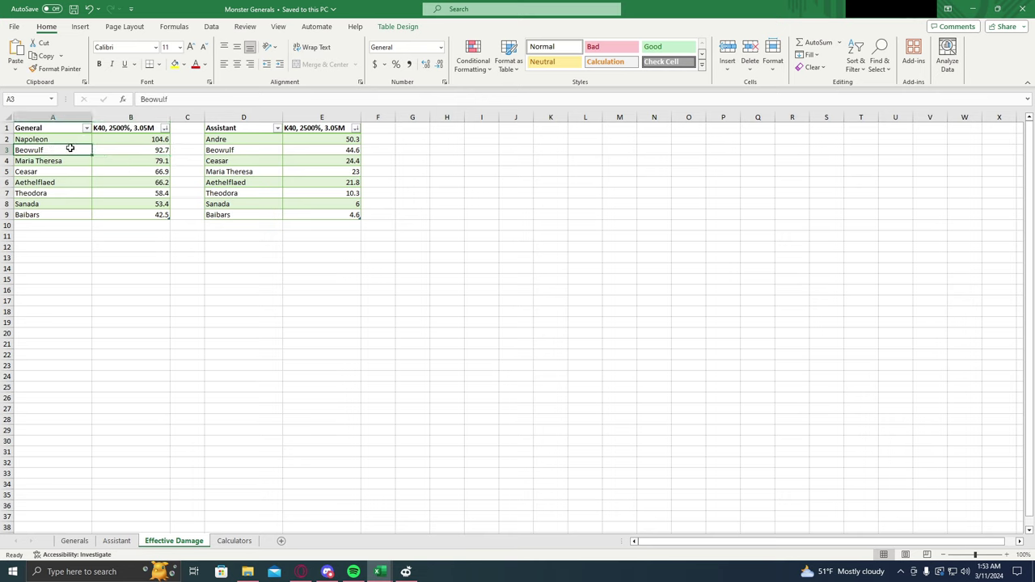
{"action": "left_click", "coordinate": [250, 152]}
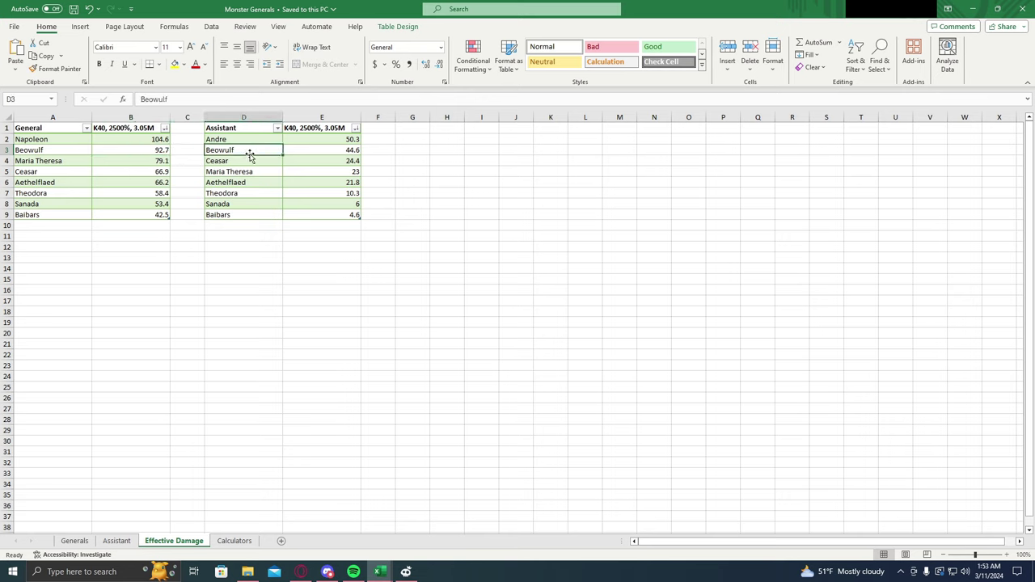
{"action": "left_click", "coordinate": [323, 153]}
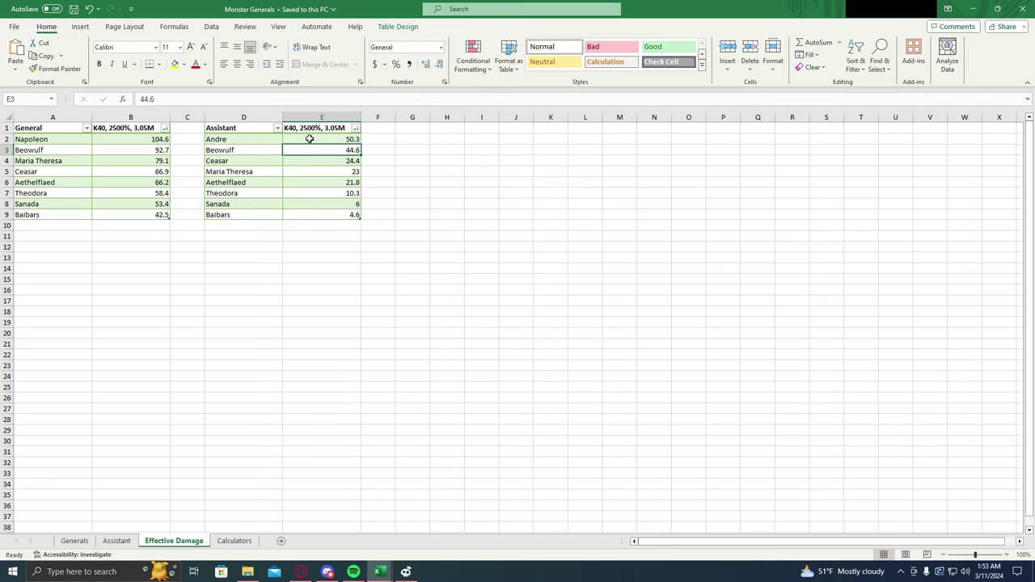
{"action": "left_click", "coordinate": [312, 139]}
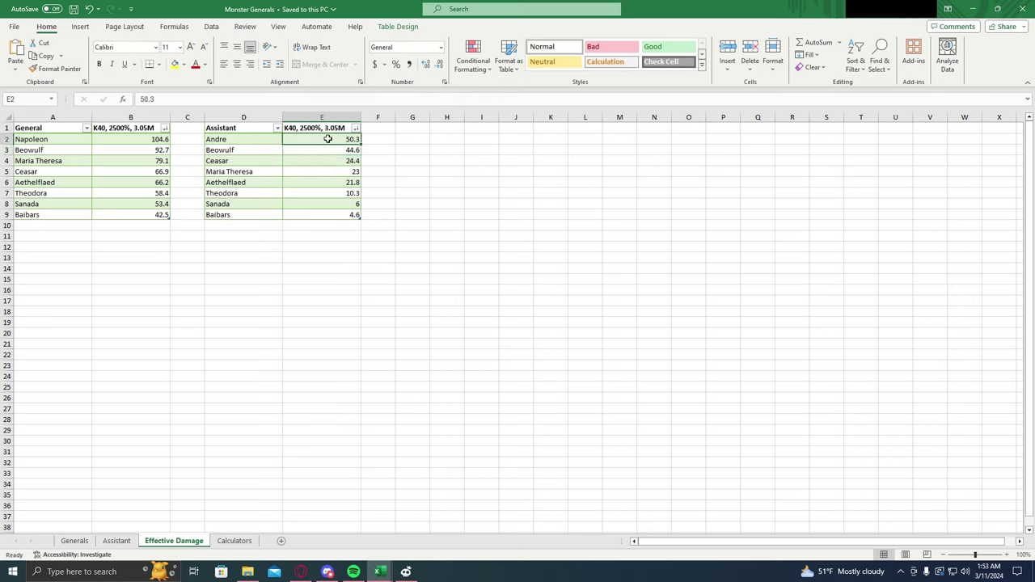
{"action": "left_click", "coordinate": [306, 149]}
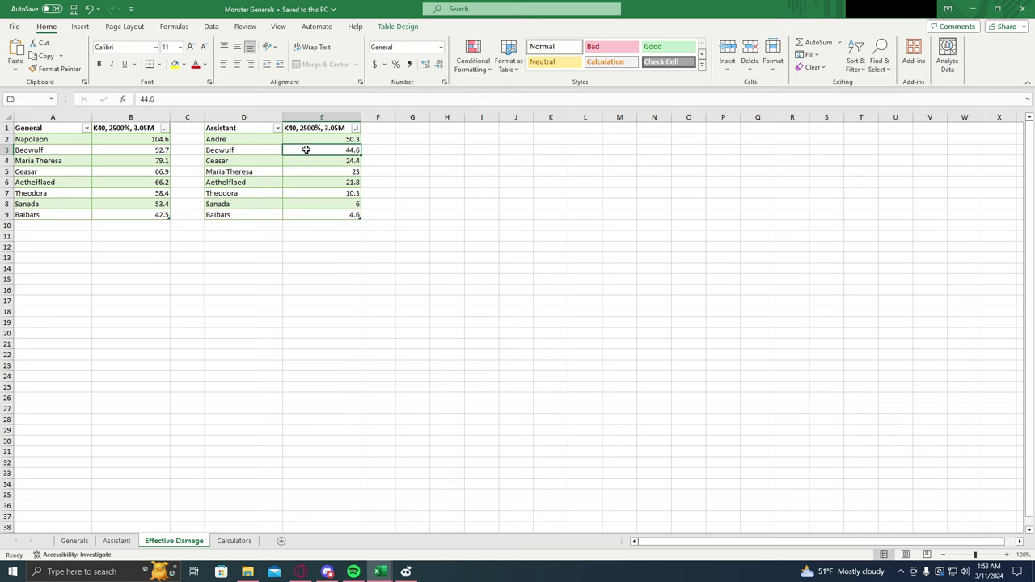
{"action": "left_click", "coordinate": [334, 139]}
{"action": "left_click", "coordinate": [333, 152]}
{"action": "left_click", "coordinate": [330, 141]}
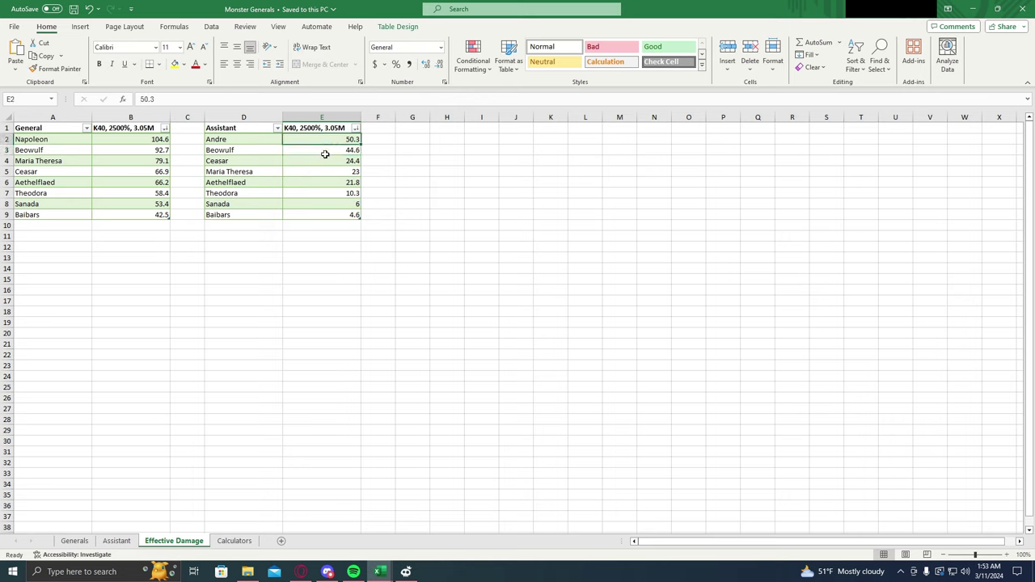
{"action": "left_click", "coordinate": [328, 152]}
{"action": "left_click", "coordinate": [338, 139]}
{"action": "left_click", "coordinate": [330, 154]}
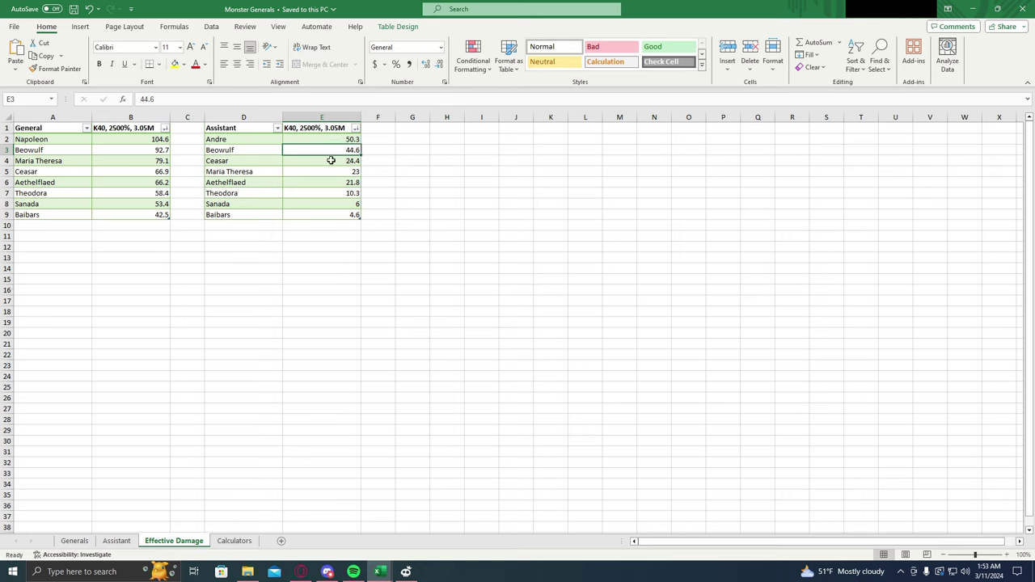
{"action": "left_click", "coordinate": [339, 139]}
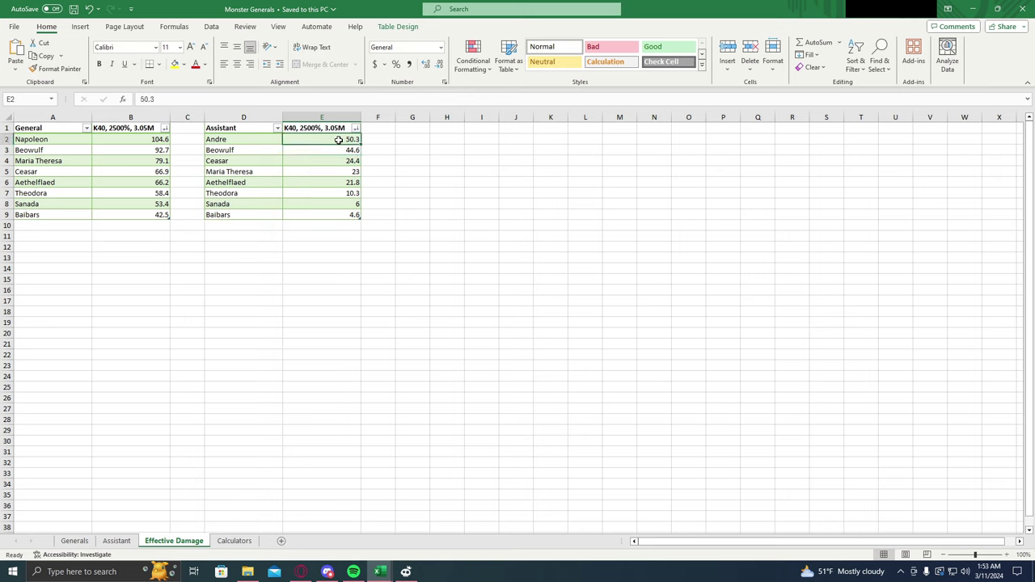
{"action": "left_click", "coordinate": [333, 148]}
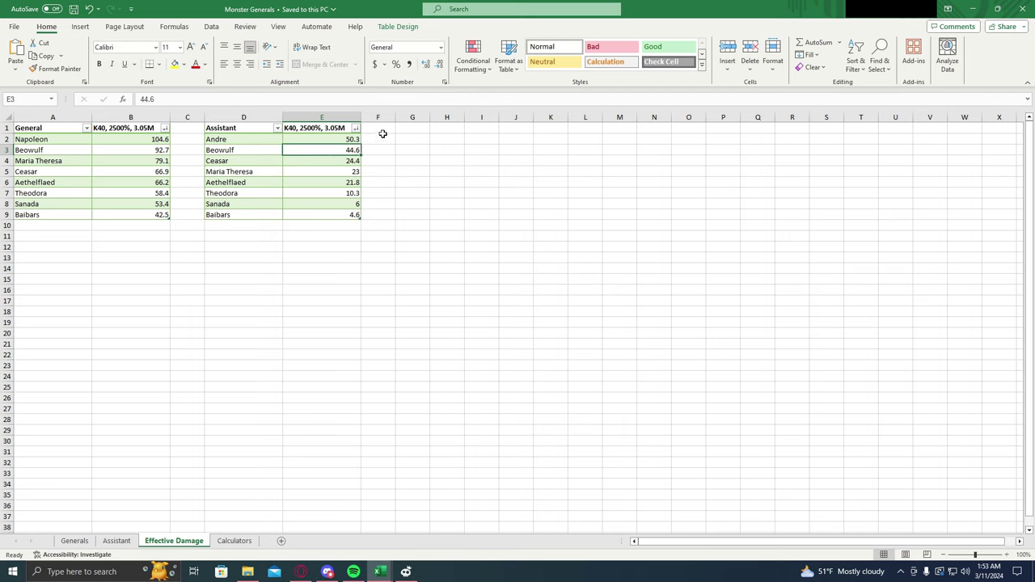